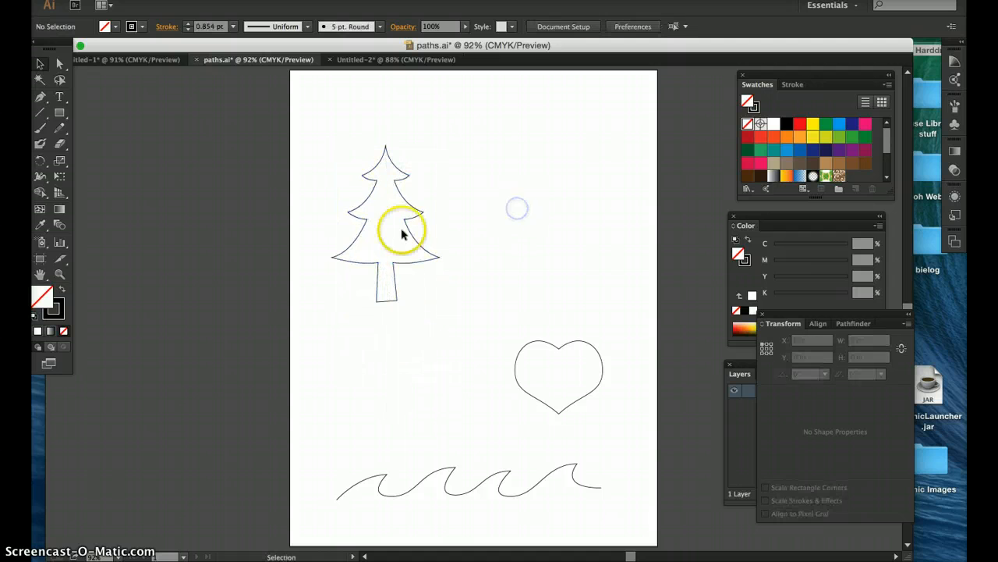
Select the Pen tool and make the black stroke the active color attribute, leaving the fill empty
{"action": "left_click", "coordinate": [46, 102]}
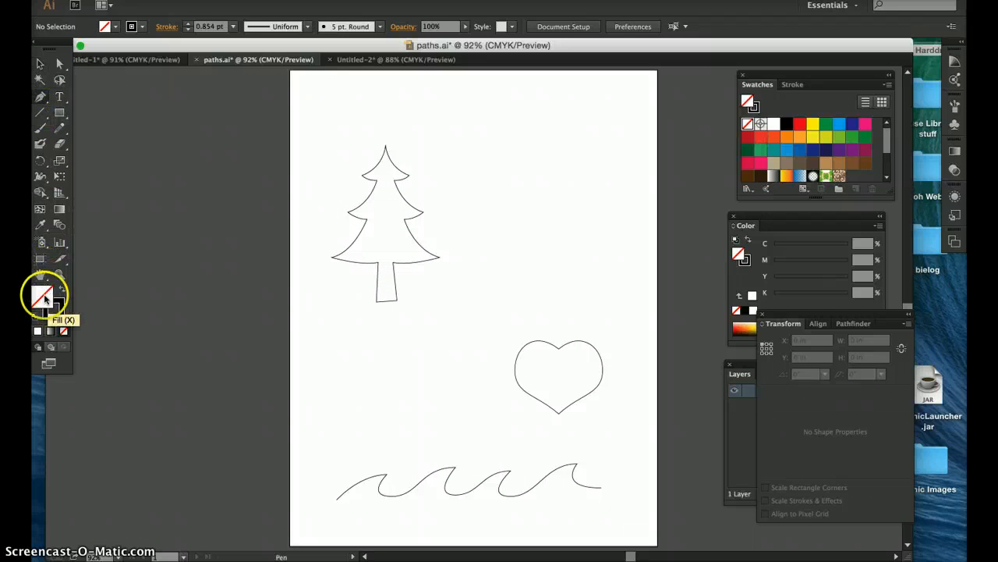
{"action": "left_click", "coordinate": [57, 316]}
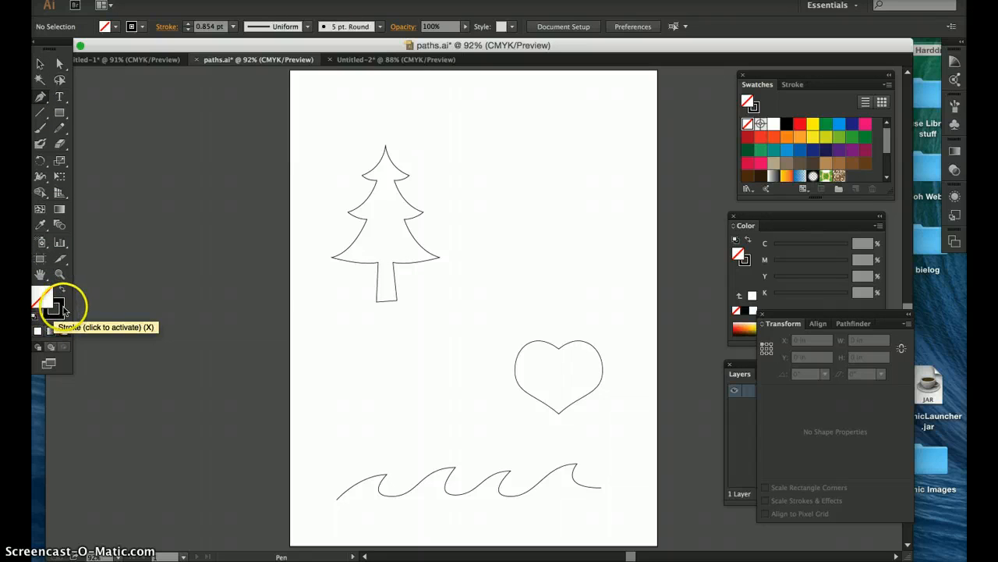
{"action": "left_click", "coordinate": [63, 311]}
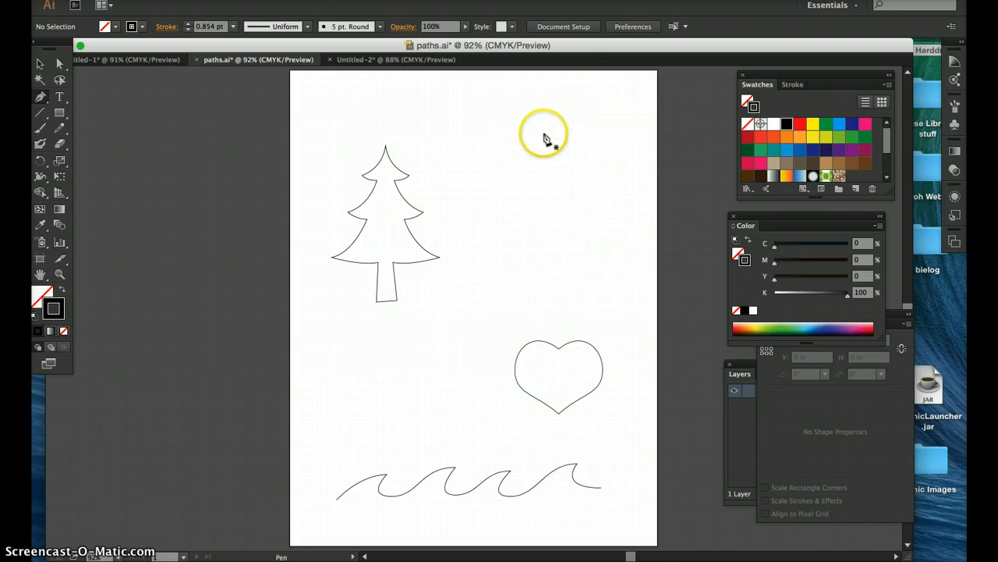
Draw an inward-curving path segment from a treetop point to the first right branch tip, in the space right of the existing tree
{"action": "left_click", "coordinate": [520, 99]}
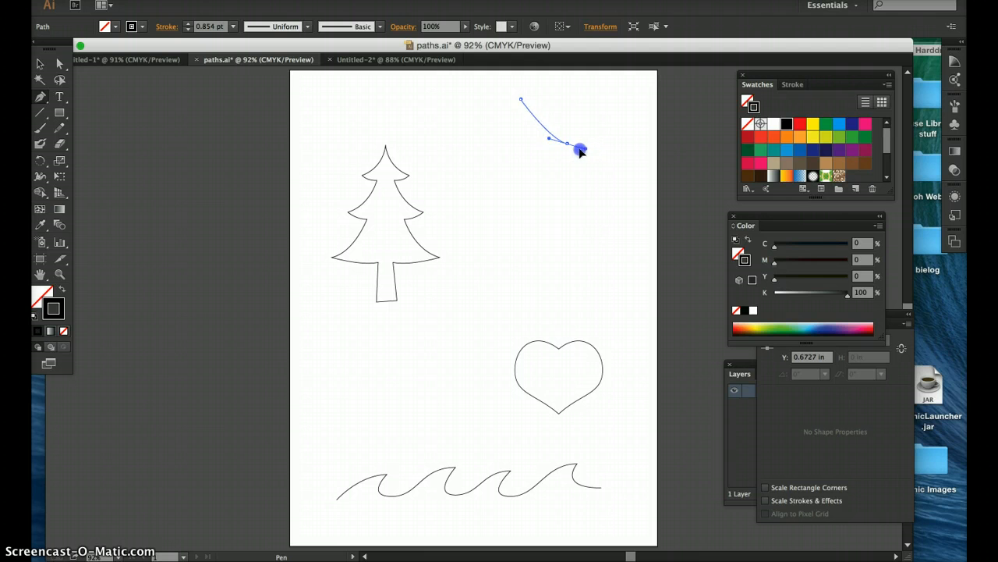
{"action": "left_click_drag", "start_coordinate": [575, 154], "coordinate": [539, 178]}
{"action": "left_click_drag", "start_coordinate": [591, 154], "coordinate": [603, 149]}
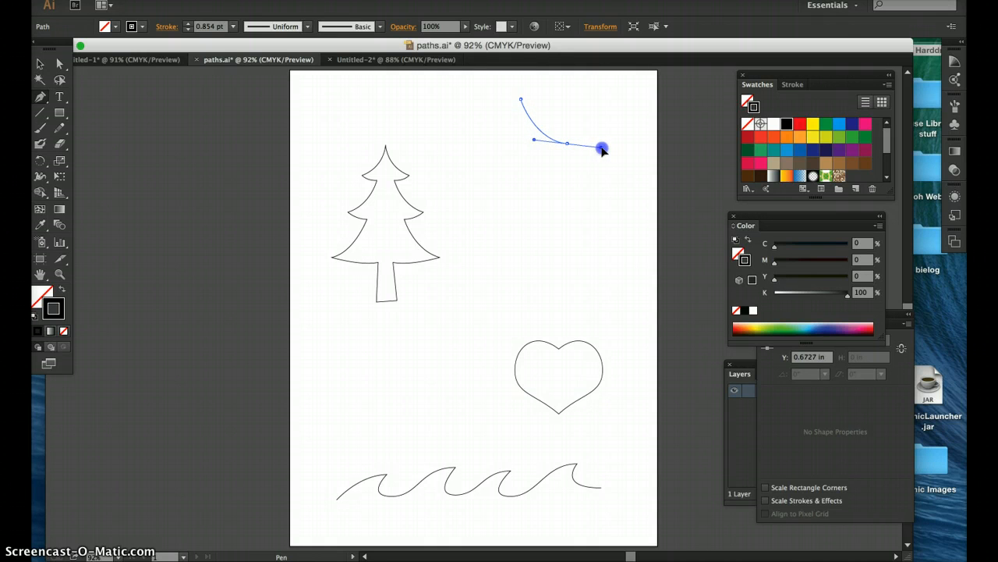
{"action": "left_click_drag", "start_coordinate": [602, 150], "coordinate": [602, 149]}
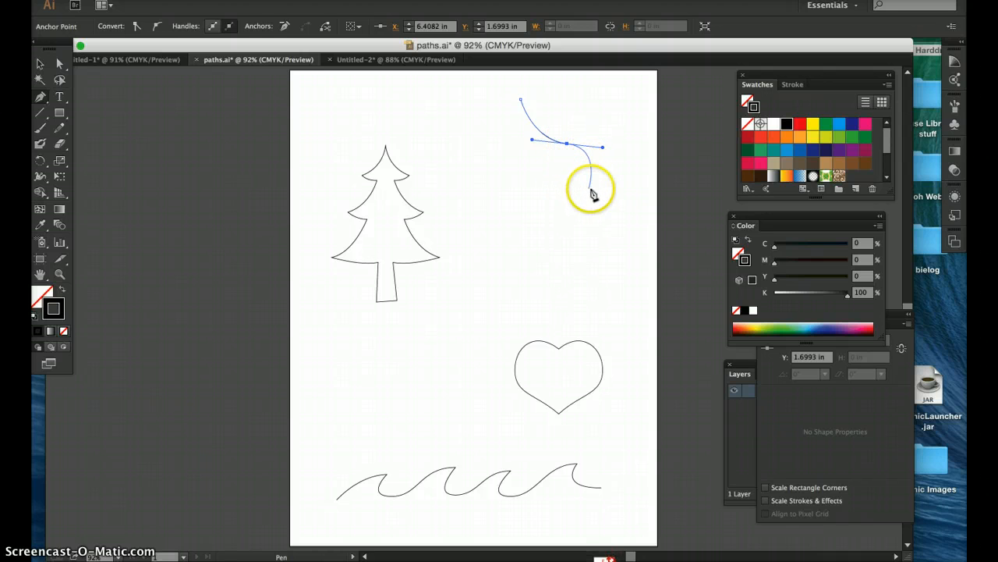
{"action": "left_click", "coordinate": [539, 188]}
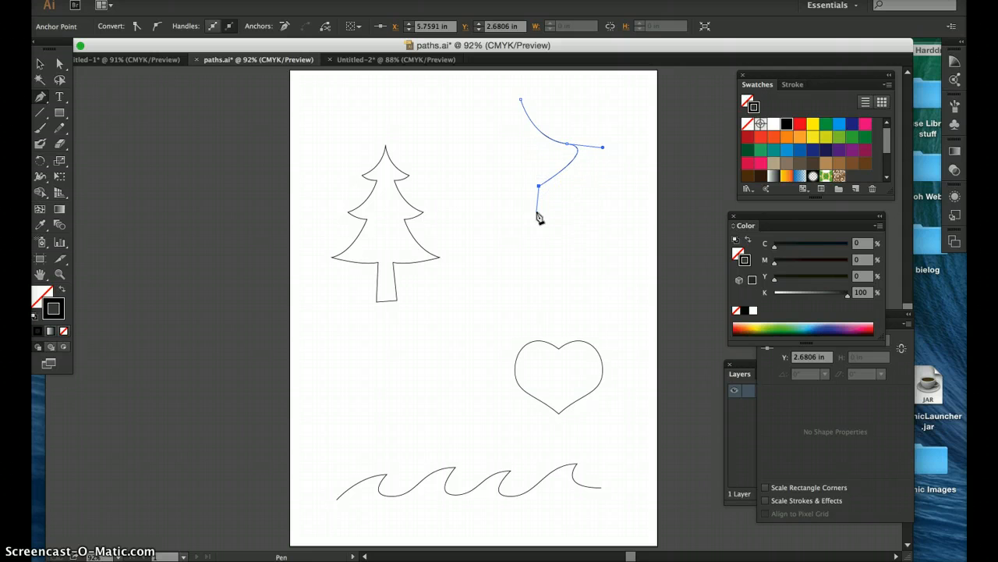
{"action": "key", "text": "super+z"}
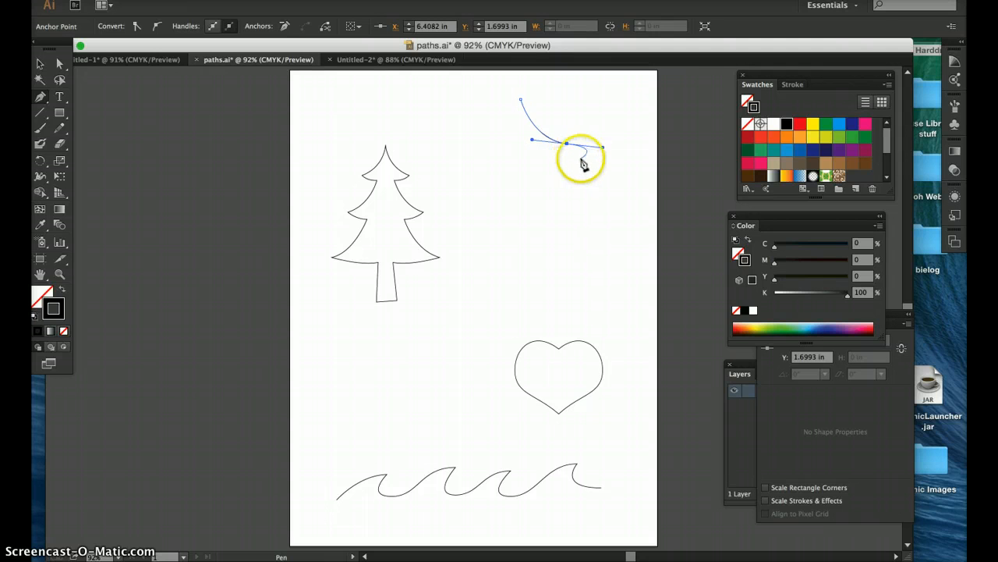
{"action": "left_click_drag", "start_coordinate": [591, 174], "coordinate": [606, 152]}
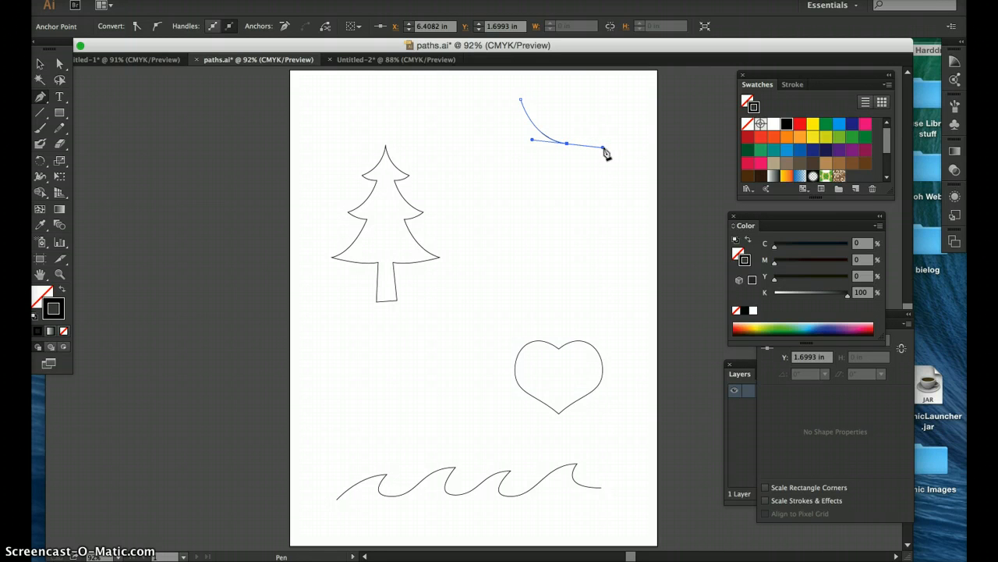
{"action": "left_click_drag", "start_coordinate": [606, 154], "coordinate": [568, 154]}
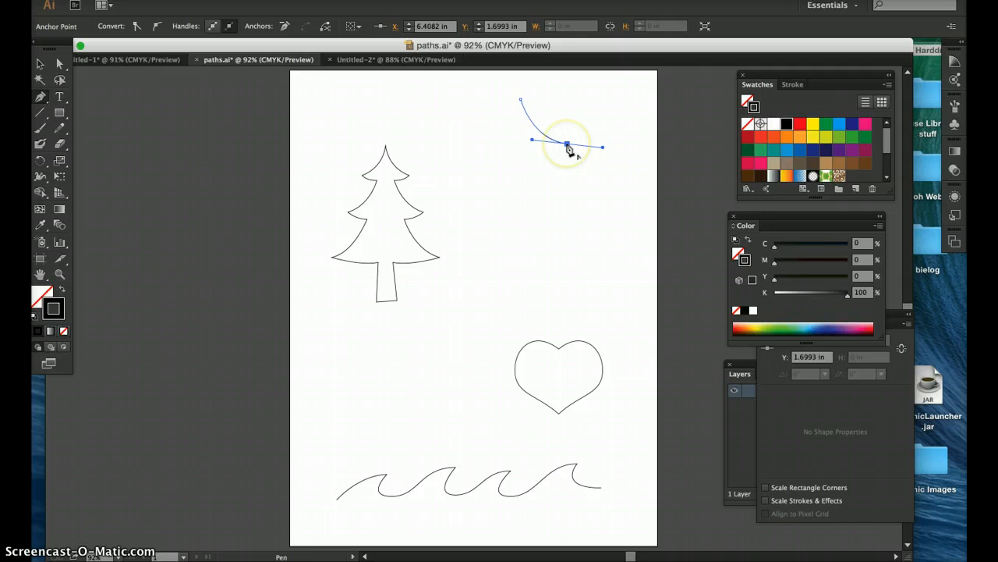
Turn the branch tip into a corner and continue the path with curves through the second right-hand tier to its inner notch
{"action": "left_click_drag", "start_coordinate": [567, 144], "coordinate": [544, 162]}
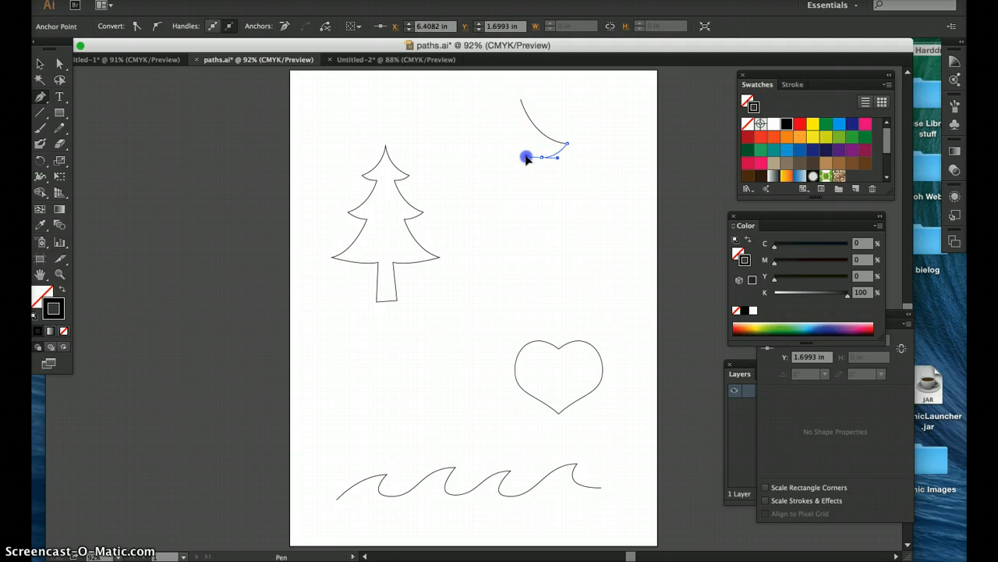
{"action": "left_click_drag", "start_coordinate": [527, 158], "coordinate": [544, 162]}
{"action": "left_click_drag", "start_coordinate": [568, 207], "coordinate": [590, 206]}
{"action": "left_click_drag", "start_coordinate": [578, 224], "coordinate": [566, 220]}
{"action": "left_click_drag", "start_coordinate": [550, 219], "coordinate": [551, 222]}
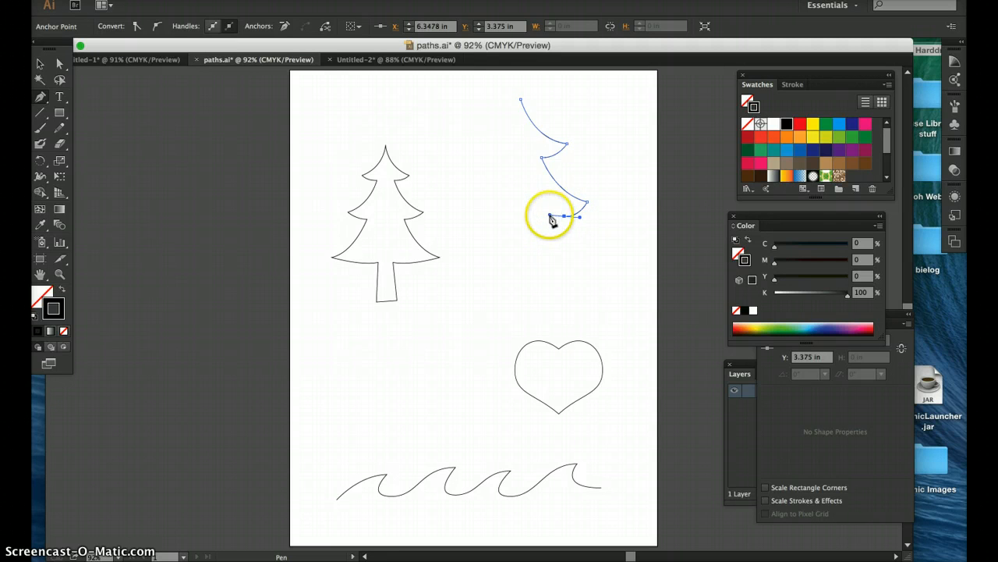
Adjust the direction handle at the second tier's inner notch and convert that anchor to a corner for continuing the path
{"action": "left_click", "coordinate": [59, 66]}
{"action": "left_click_drag", "start_coordinate": [581, 222], "coordinate": [580, 224]}
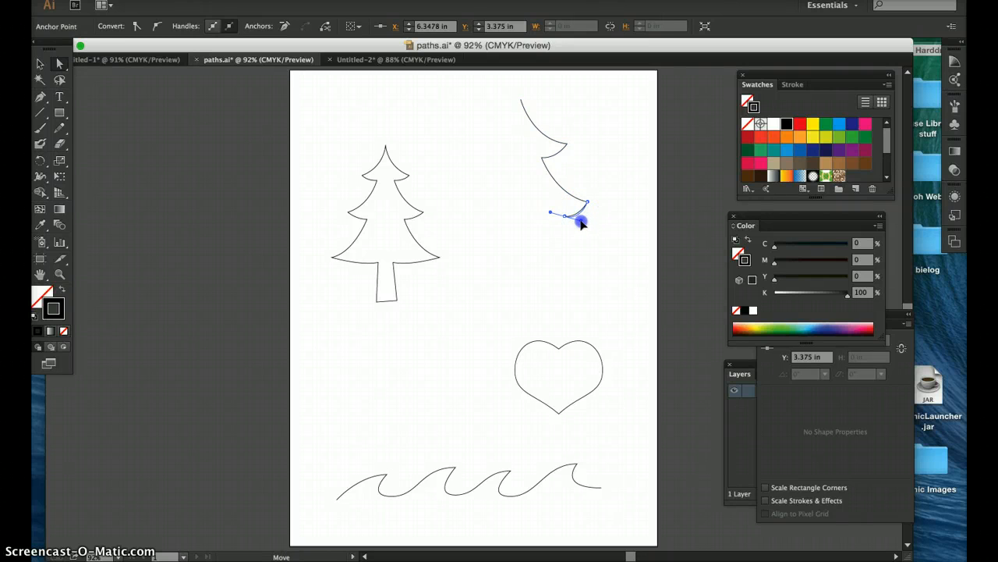
{"action": "key", "text": "p"}
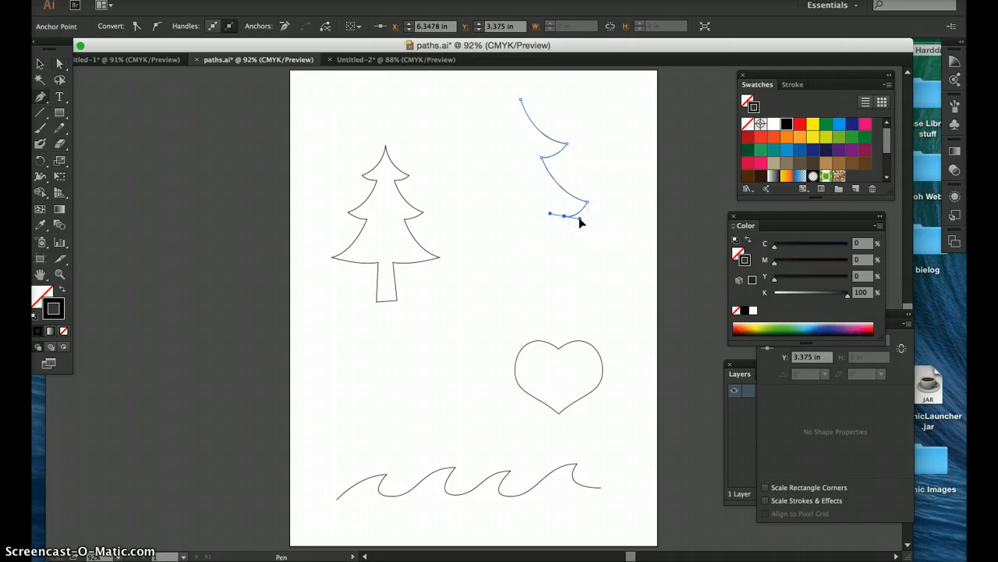
{"action": "left_click", "coordinate": [565, 216]}
{"action": "left_click", "coordinate": [565, 216]}
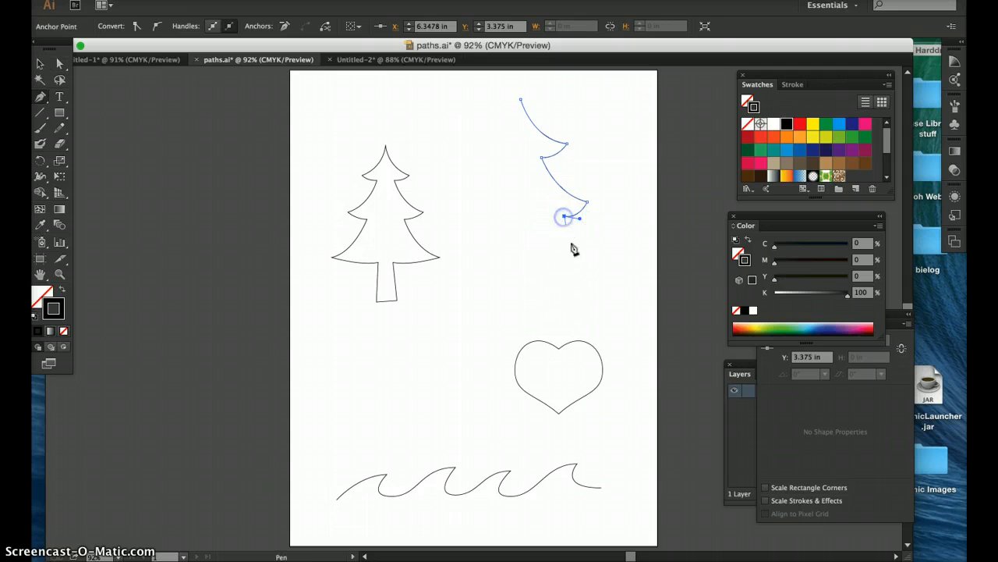
Draw the lowest right tier as two curves meeting at a pointed tip, then outline the trunk with straight segments
{"action": "left_click_drag", "start_coordinate": [612, 274], "coordinate": [539, 293]}
{"action": "left_click", "coordinate": [613, 274]}
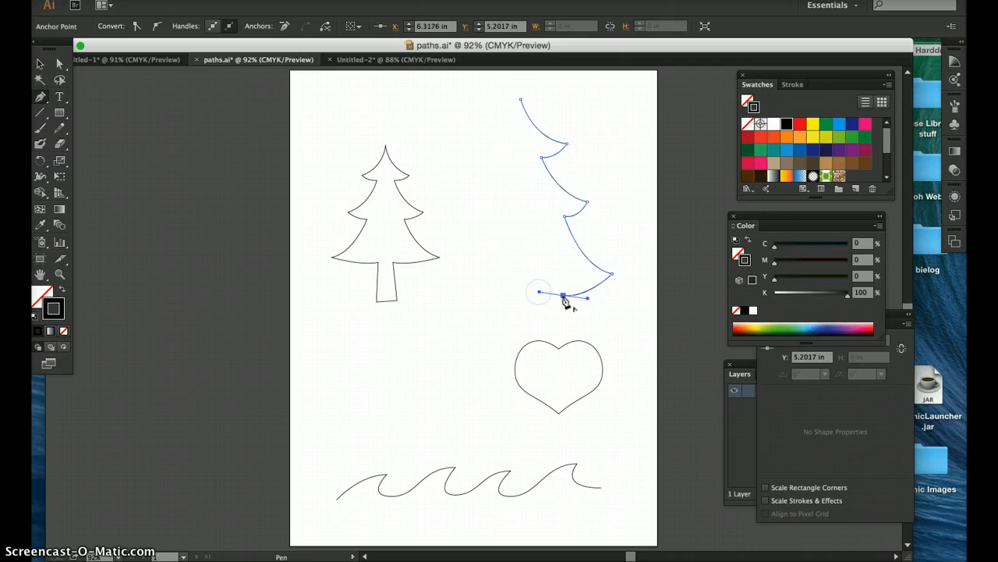
{"action": "left_click", "coordinate": [564, 297]}
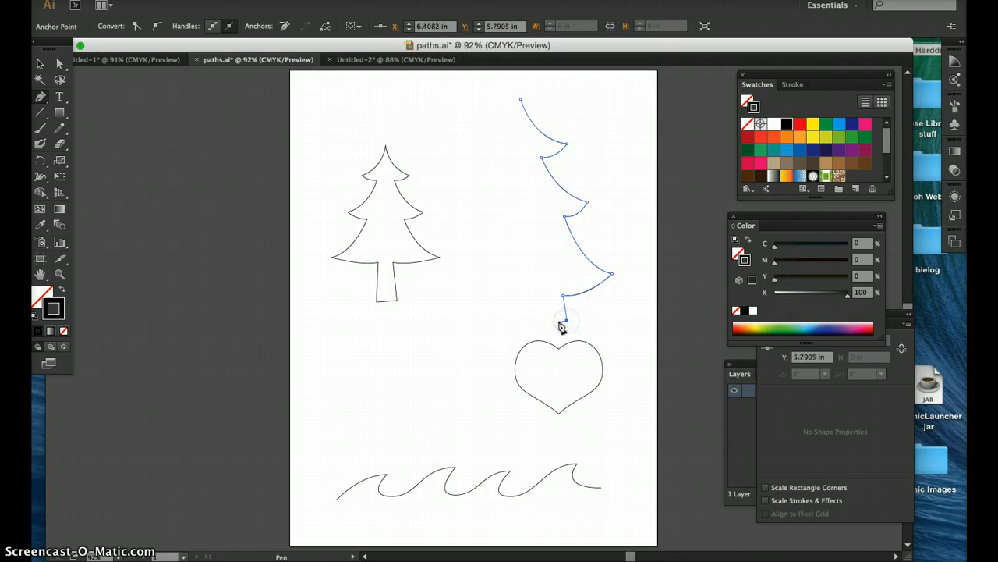
{"action": "left_click", "coordinate": [551, 320]}
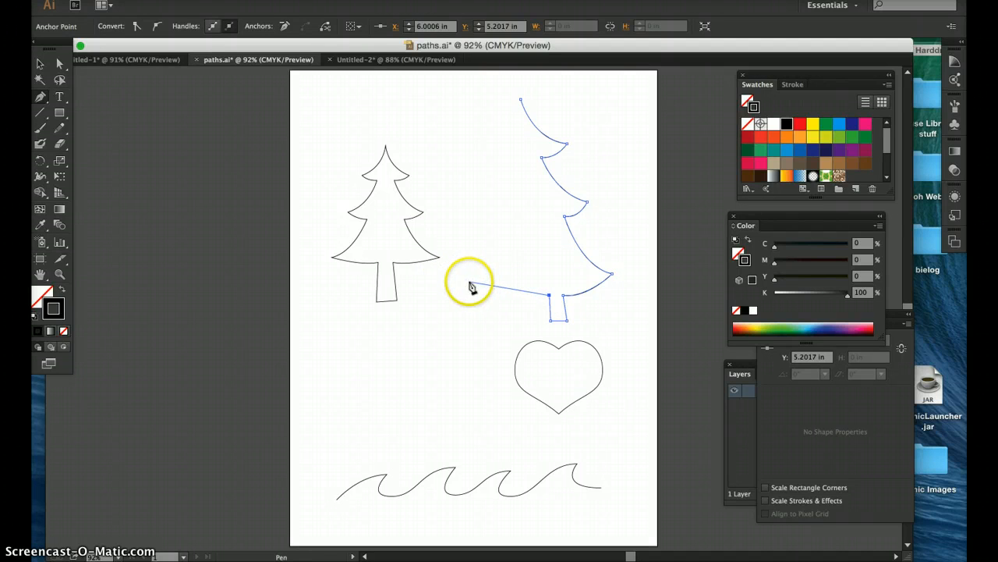
Draw the tree's left side upward from the trunk as three curved tiers, with corner anchors at the tips and notches
{"action": "left_click_drag", "start_coordinate": [469, 281], "coordinate": [439, 265]}
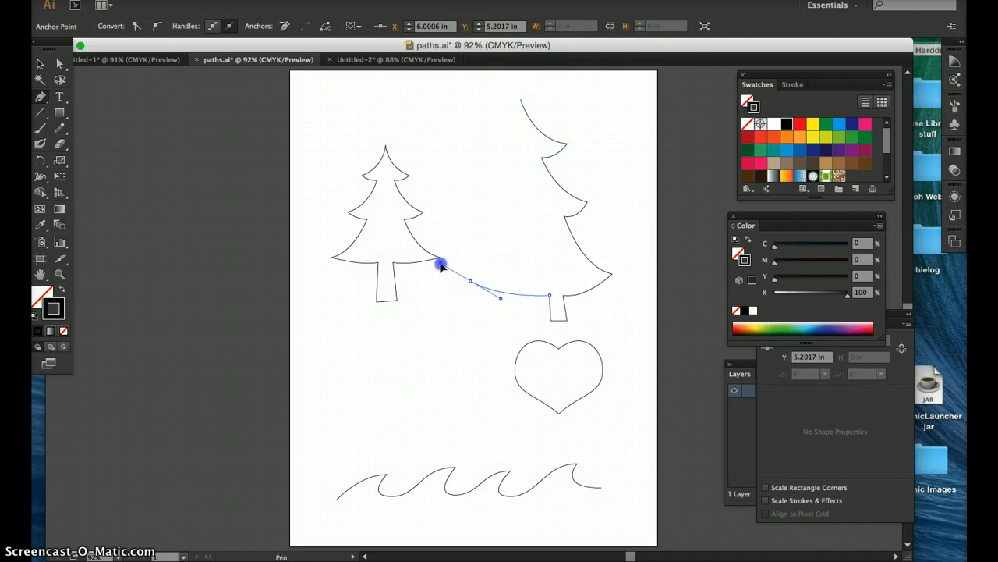
{"action": "left_click", "coordinate": [469, 280]}
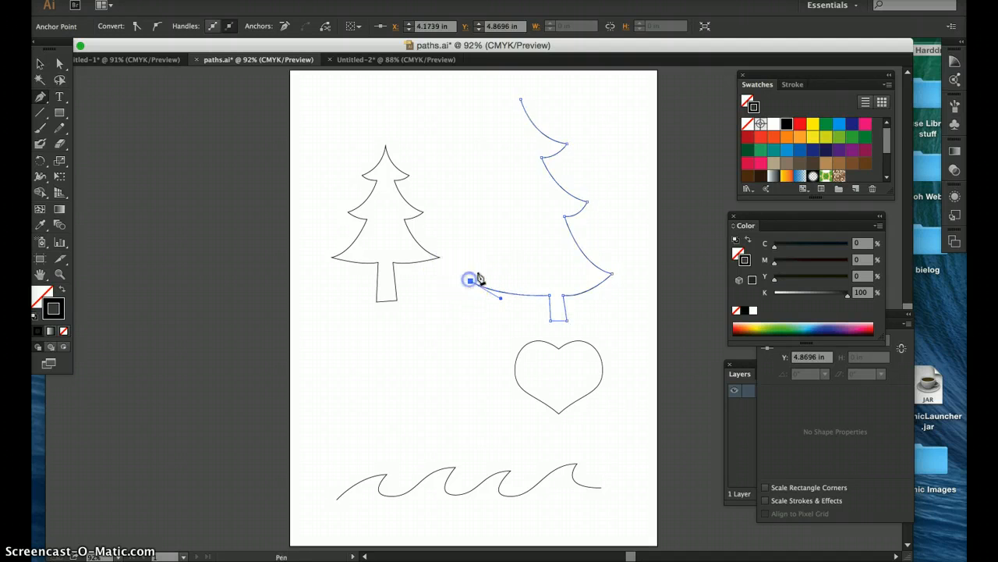
{"action": "left_click_drag", "start_coordinate": [520, 221], "coordinate": [468, 142]}
{"action": "left_click", "coordinate": [520, 222]}
{"action": "left_click", "coordinate": [484, 152]}
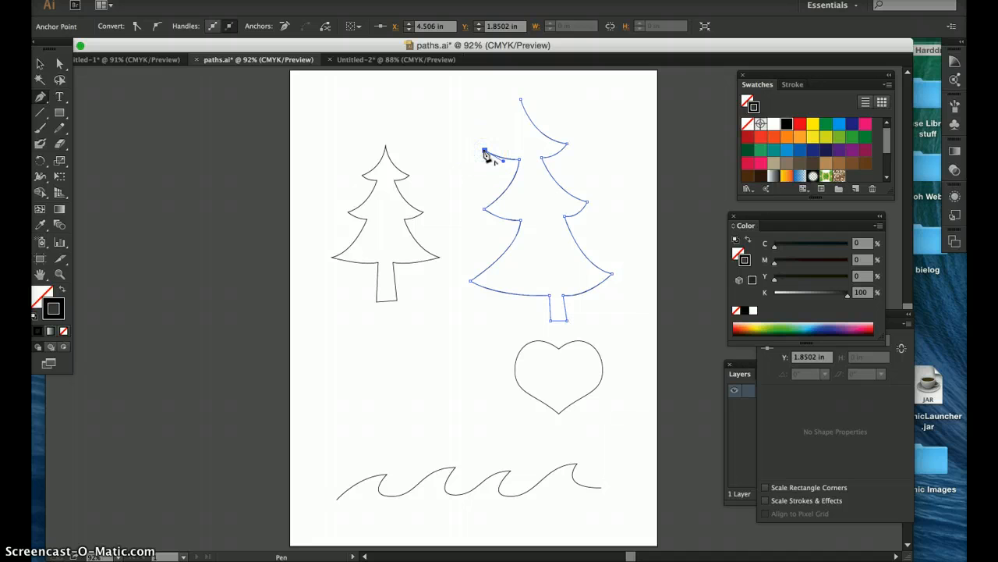
Close the tree path at its top anchor with a curved final segment
{"action": "left_click", "coordinate": [520, 101]}
{"action": "left_click", "coordinate": [521, 102]}
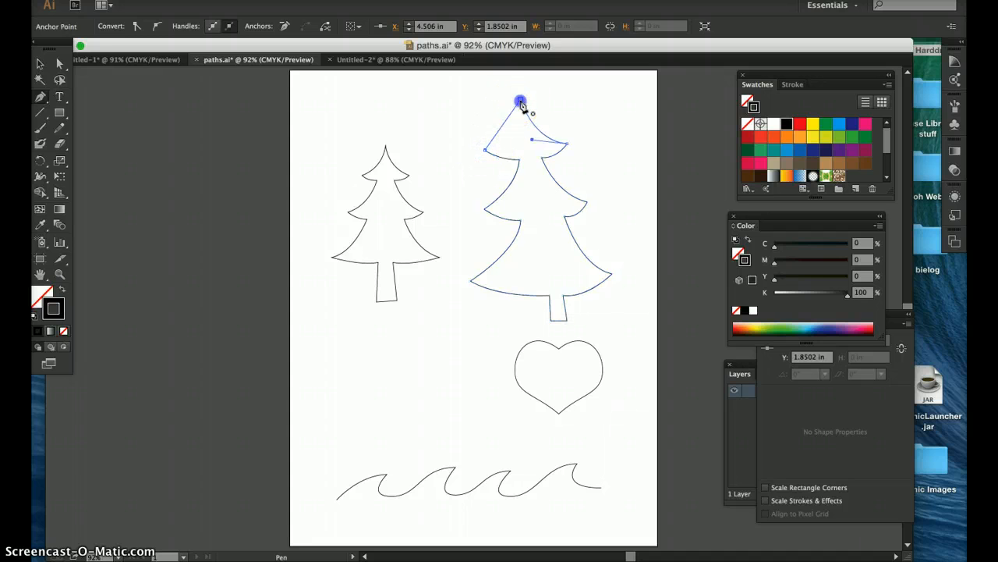
{"action": "left_click_drag", "start_coordinate": [526, 87], "coordinate": [513, 129]}
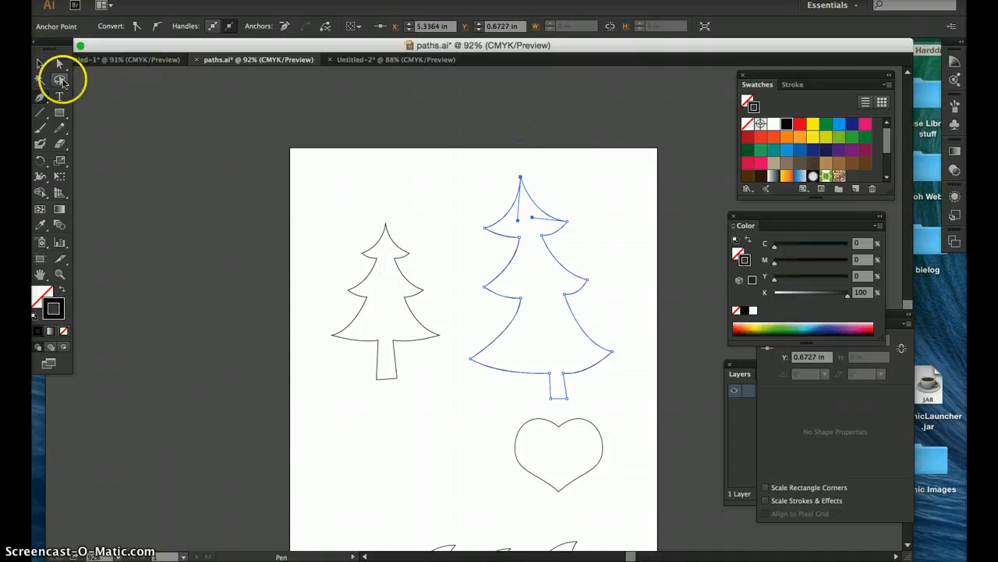
Shift the new tree's lower left notch anchor slightly outward and move its trunk anchors left to center the trunk
{"action": "left_click", "coordinate": [59, 63]}
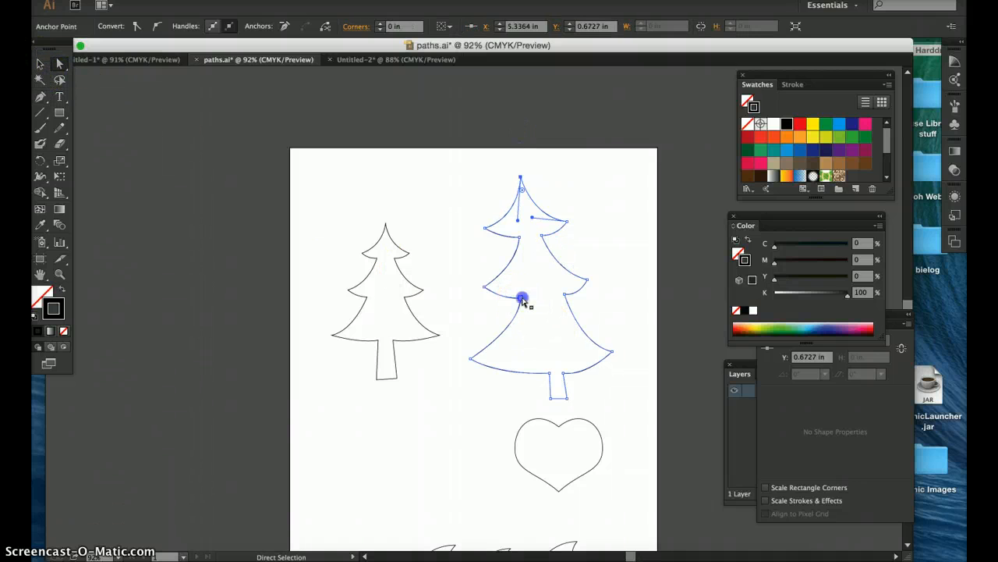
{"action": "left_click_drag", "start_coordinate": [522, 301], "coordinate": [517, 297]}
{"action": "left_click", "coordinate": [531, 383]}
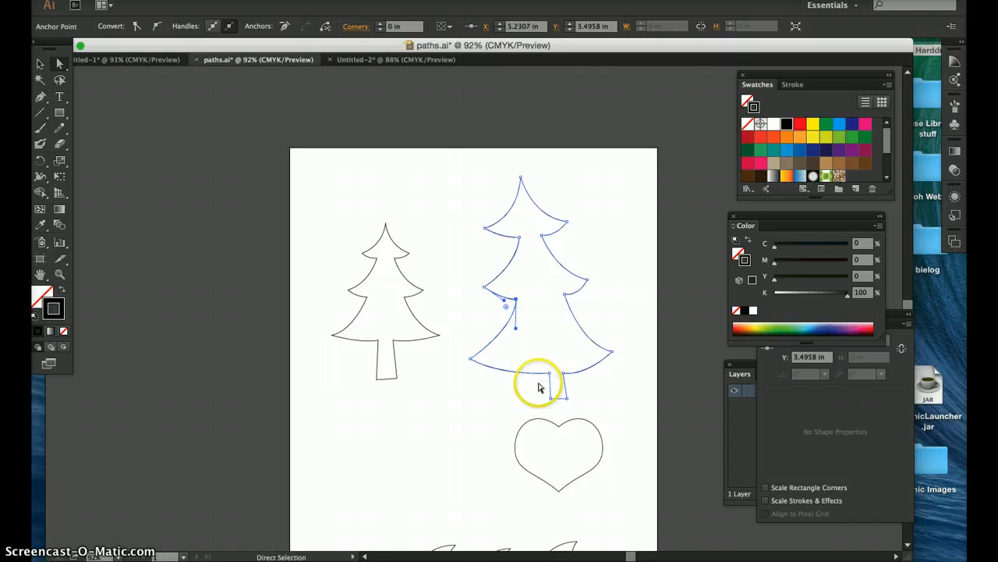
{"action": "left_click", "coordinate": [543, 409]}
{"action": "left_click_drag", "start_coordinate": [544, 404], "coordinate": [558, 378]}
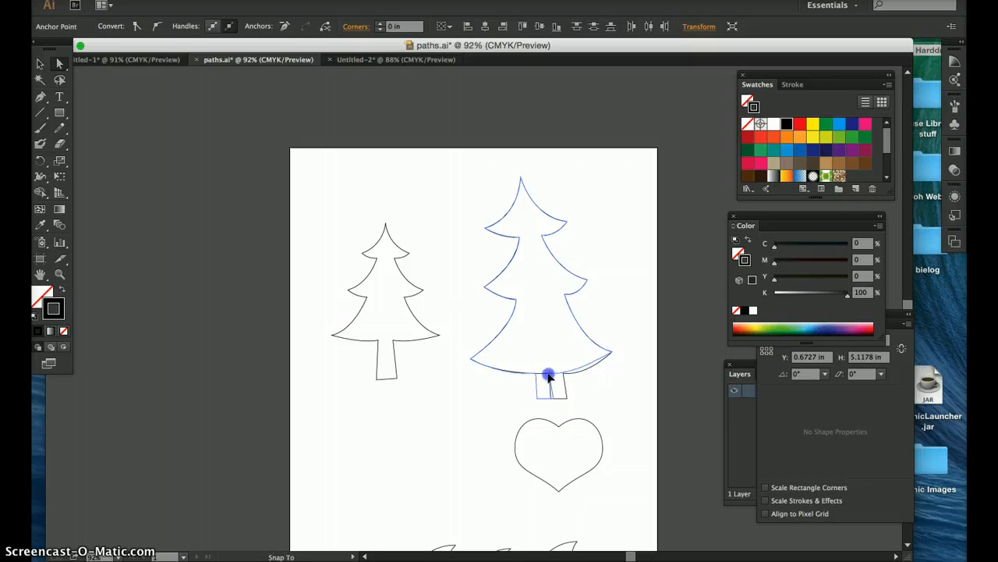
{"action": "left_click", "coordinate": [582, 246]}
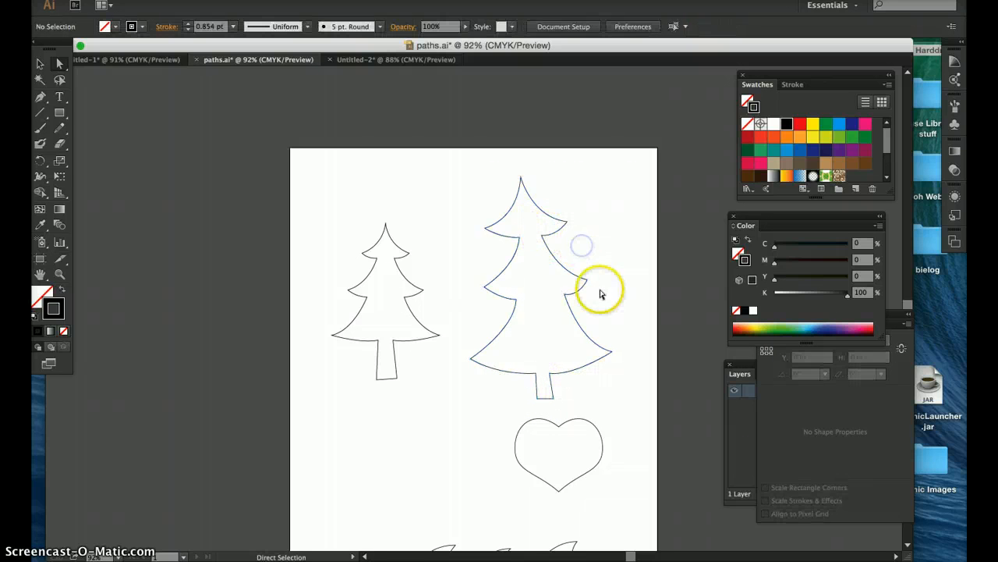
{"action": "left_click_drag", "start_coordinate": [612, 301], "coordinate": [605, 307]}
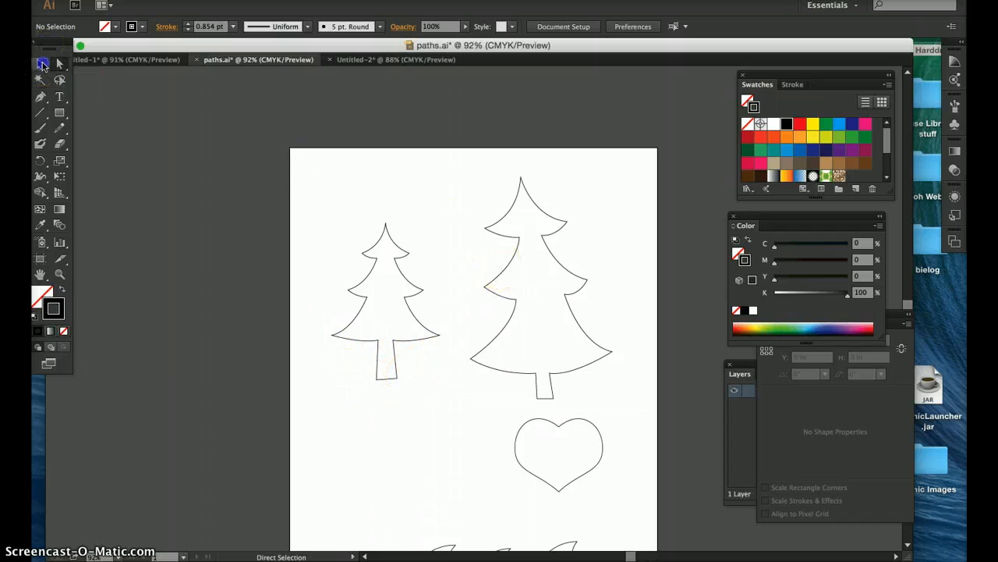
Select the whole newly drawn tree and delete it
{"action": "left_click", "coordinate": [40, 64]}
{"action": "left_click_drag", "start_coordinate": [503, 171], "coordinate": [601, 379]}
{"action": "key", "text": "Delete"}
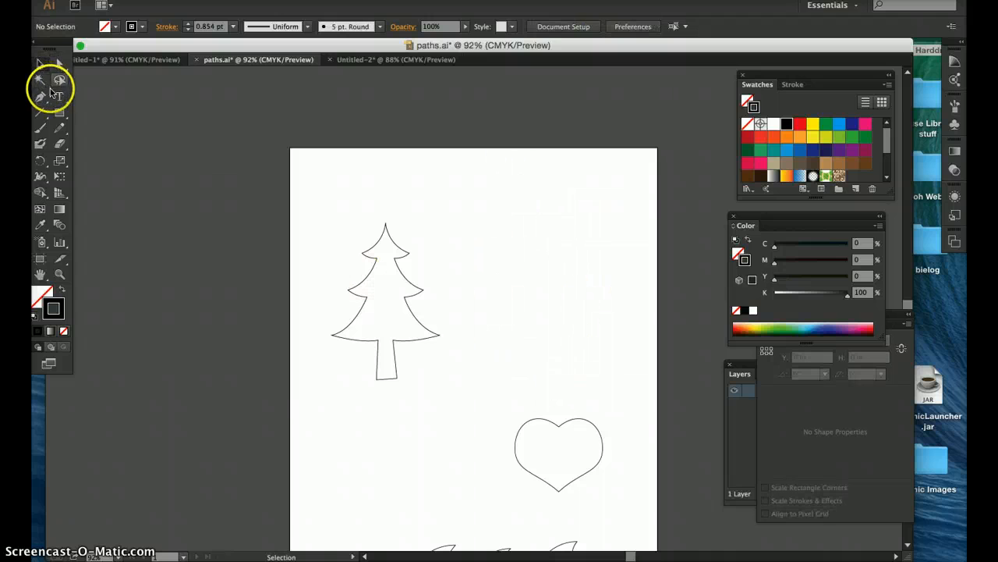
Draw an open path of two curved segments beside the tree with the Pen tool, making the tip and end anchors corners
{"action": "left_click", "coordinate": [40, 96]}
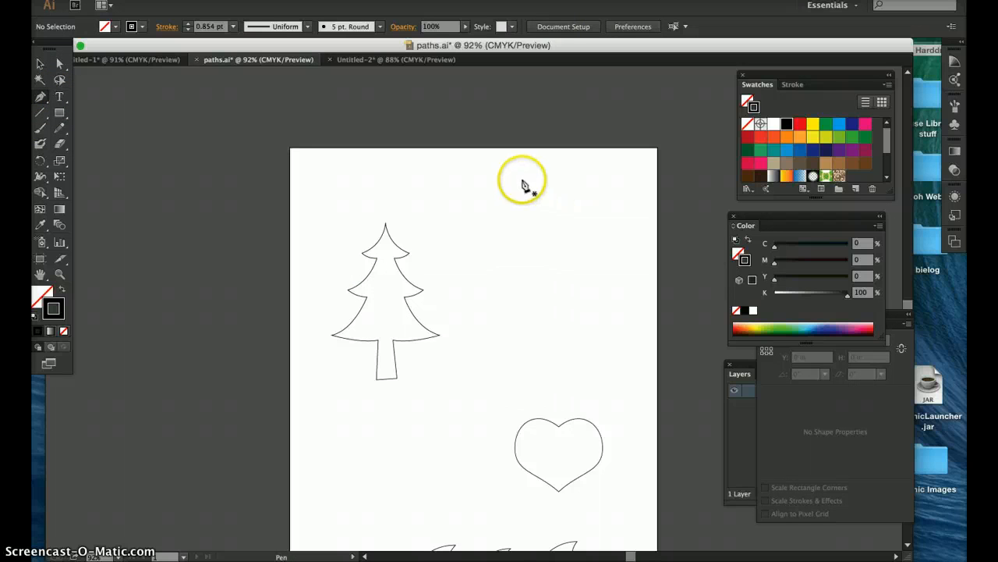
{"action": "left_click", "coordinate": [485, 173]}
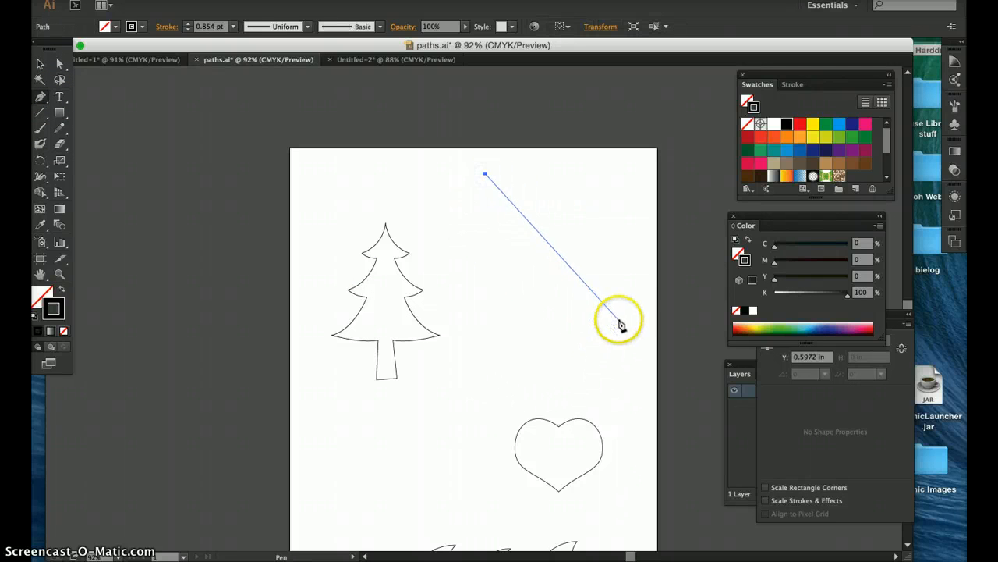
{"action": "left_click_drag", "start_coordinate": [626, 307], "coordinate": [671, 335]}
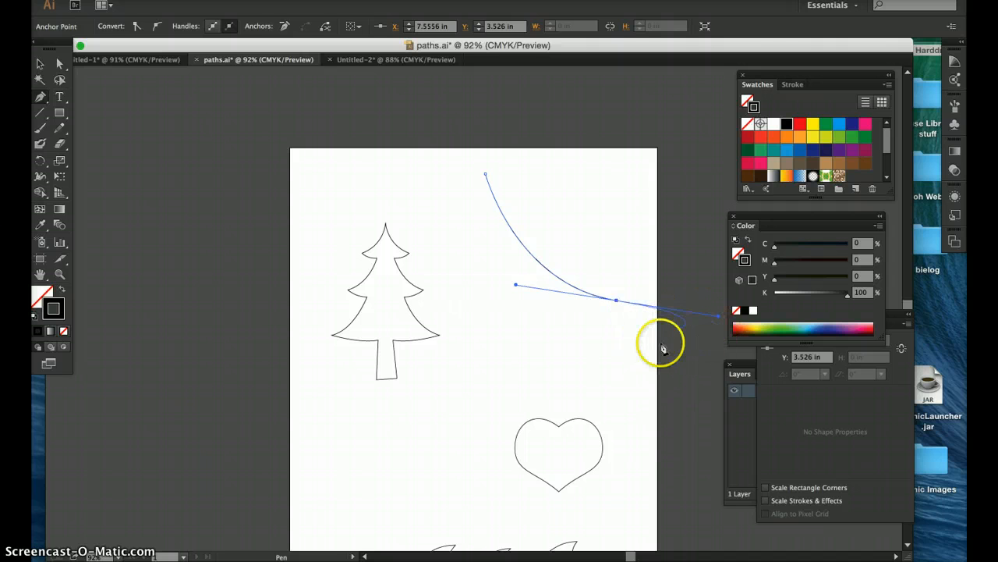
{"action": "left_click", "coordinate": [616, 300]}
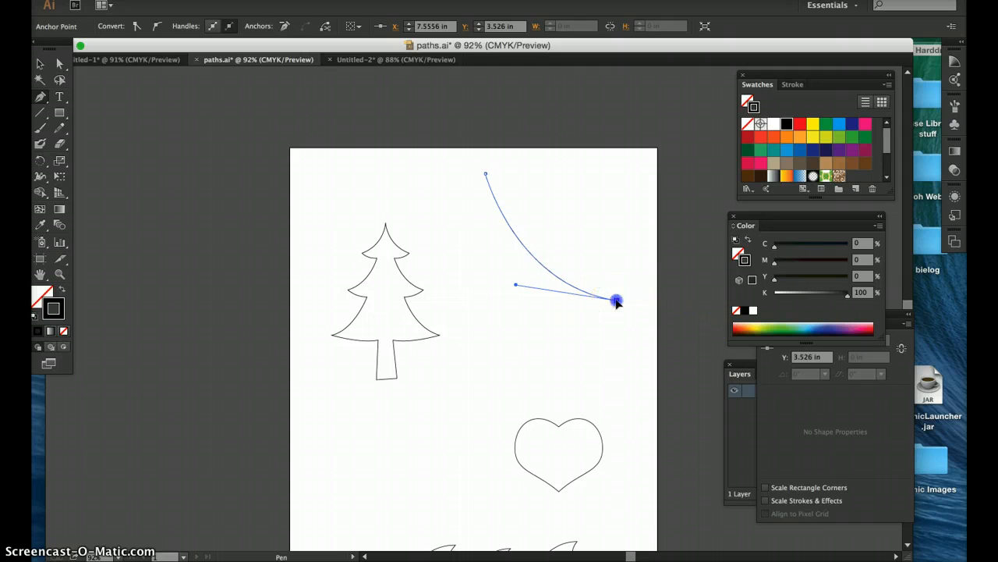
{"action": "left_click", "coordinate": [544, 360]}
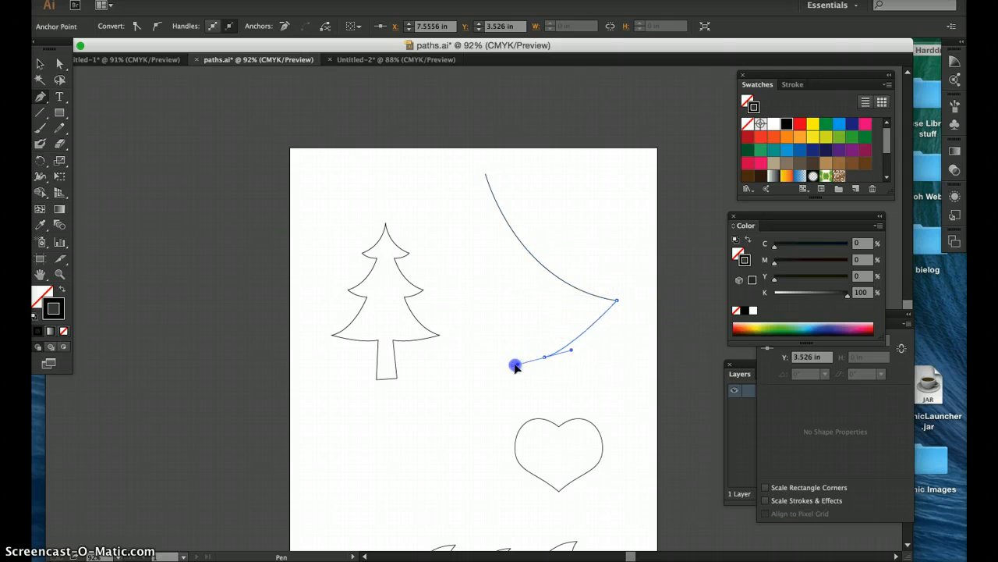
{"action": "left_click_drag", "start_coordinate": [514, 366], "coordinate": [493, 366]}
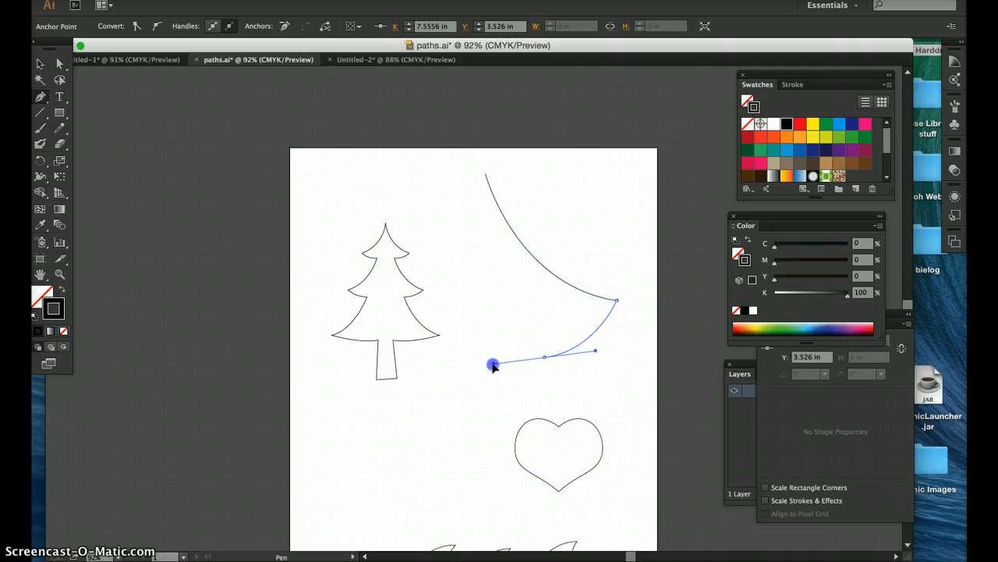
{"action": "left_click", "coordinate": [545, 358]}
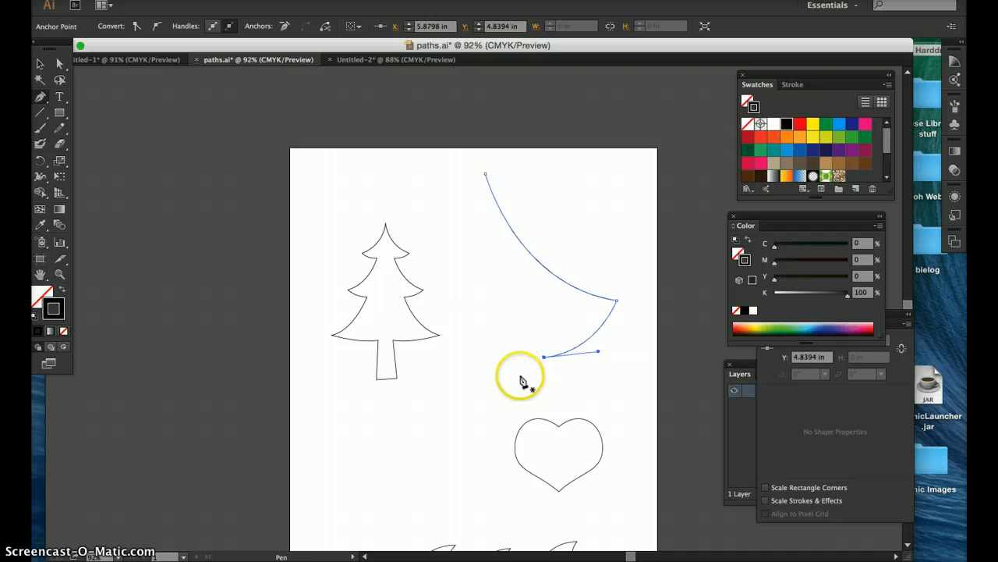
Shift the new path's lower end anchor slightly down and left, and delete the whole practice path
{"action": "left_click", "coordinate": [60, 63]}
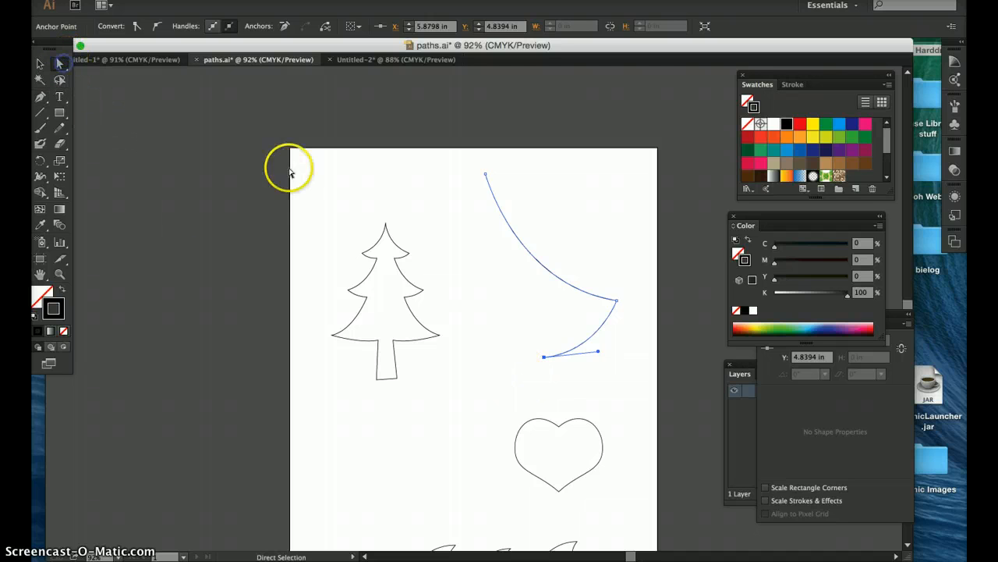
{"action": "left_click", "coordinate": [535, 316]}
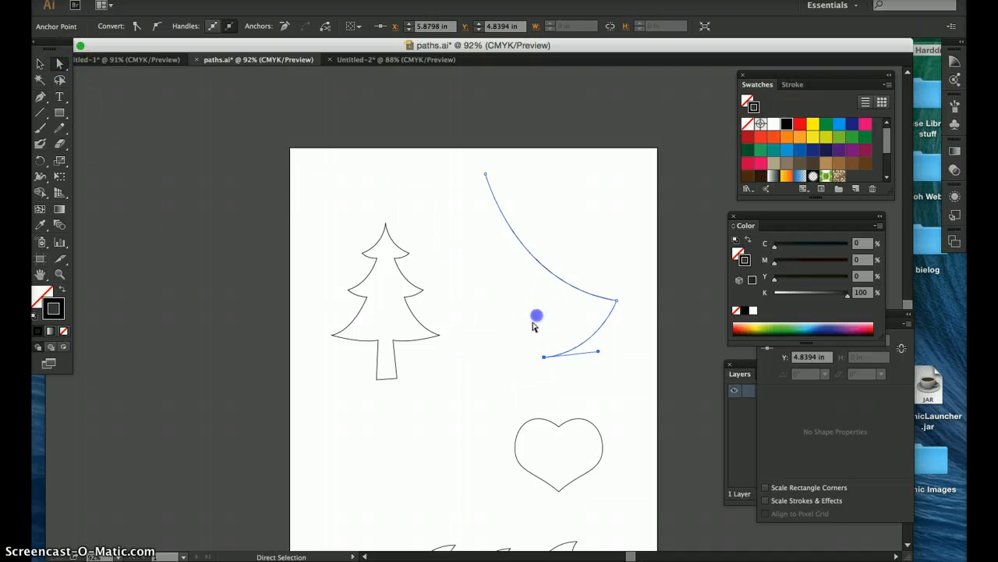
{"action": "left_click_drag", "start_coordinate": [545, 356], "coordinate": [538, 361]}
{"action": "left_click", "coordinate": [538, 364]}
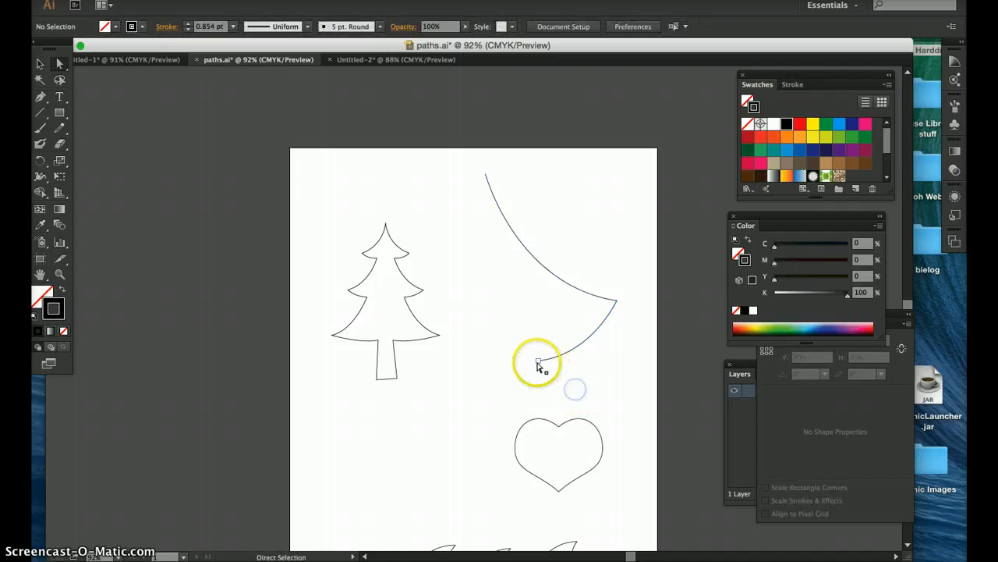
{"action": "left_click", "coordinate": [538, 361]}
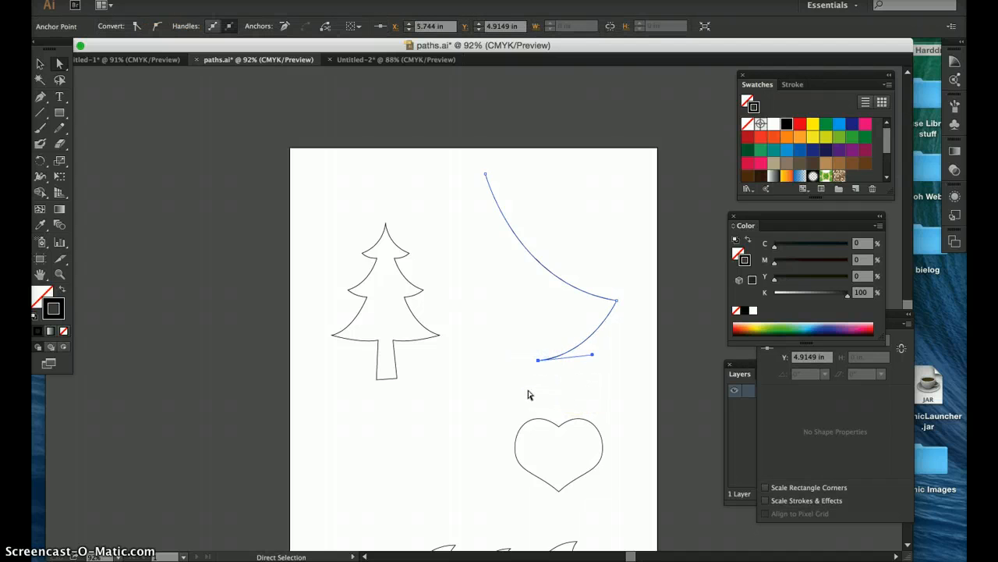
{"action": "left_click", "coordinate": [538, 361]}
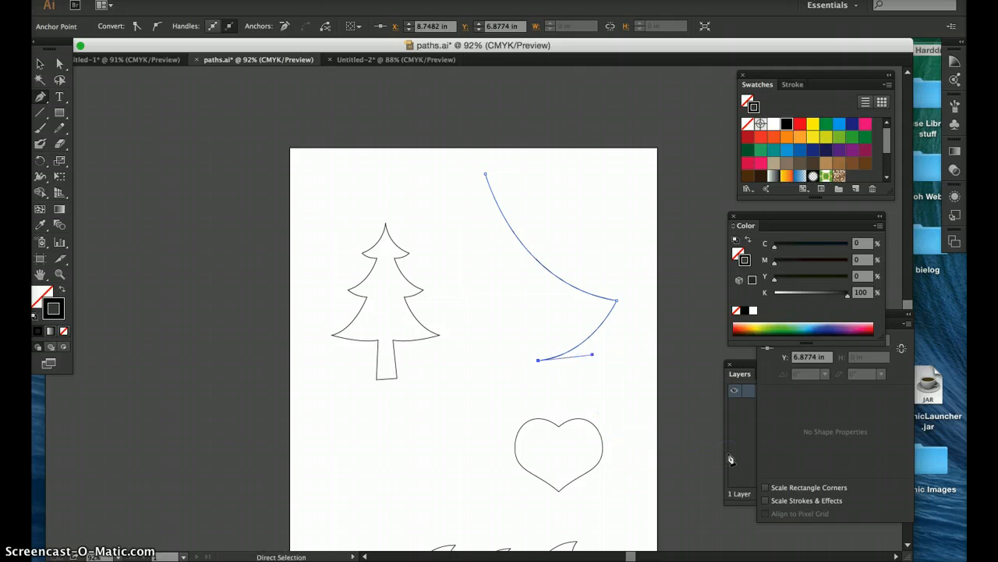
{"action": "key", "text": "Escape"}
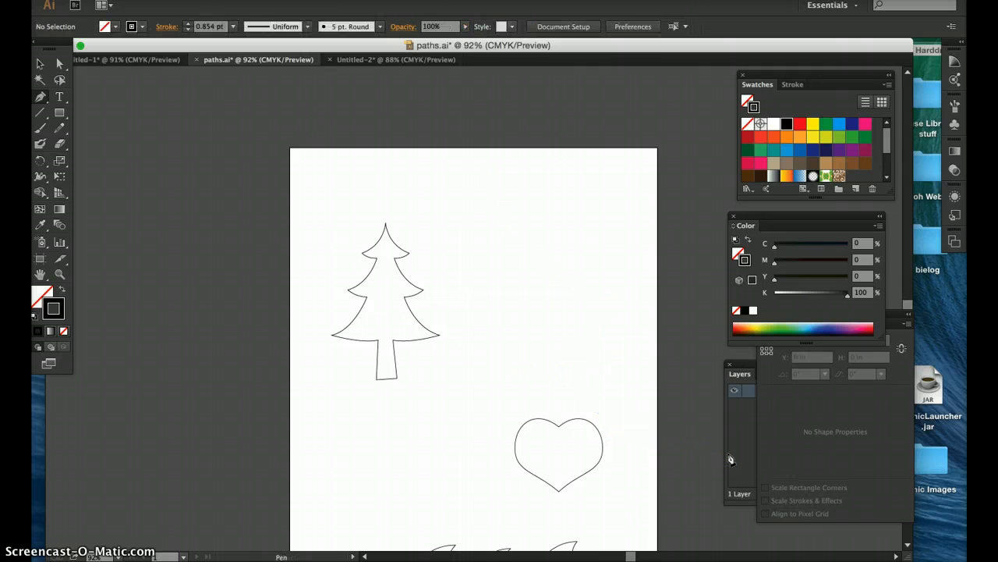
Move the pine tree into the artboard's upper left corner and enlarge the heart to about 2.88 in high, placed below and right of the tree
{"action": "left_click", "coordinate": [40, 63]}
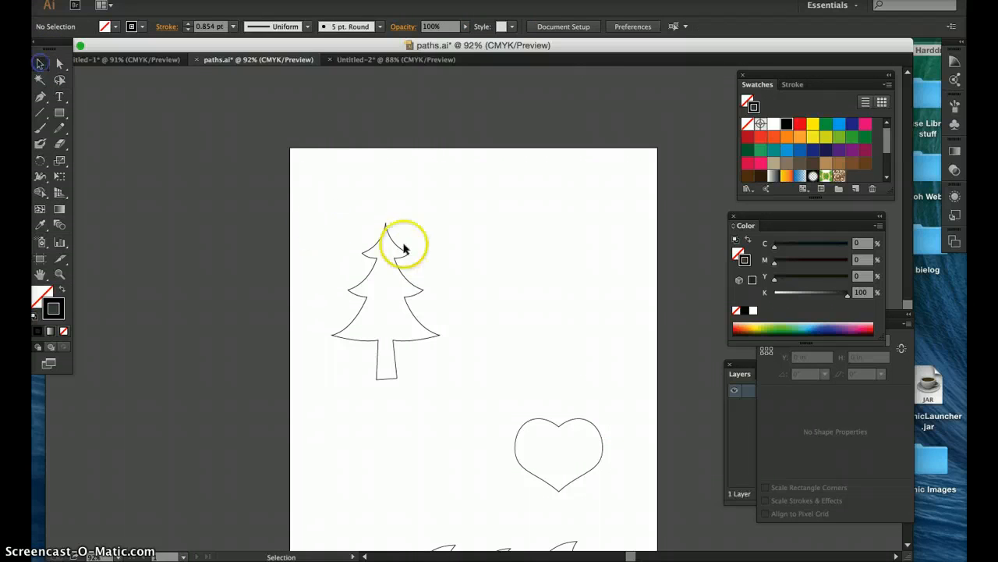
{"action": "left_click_drag", "start_coordinate": [395, 248], "coordinate": [380, 215]}
{"action": "left_click", "coordinate": [475, 261]}
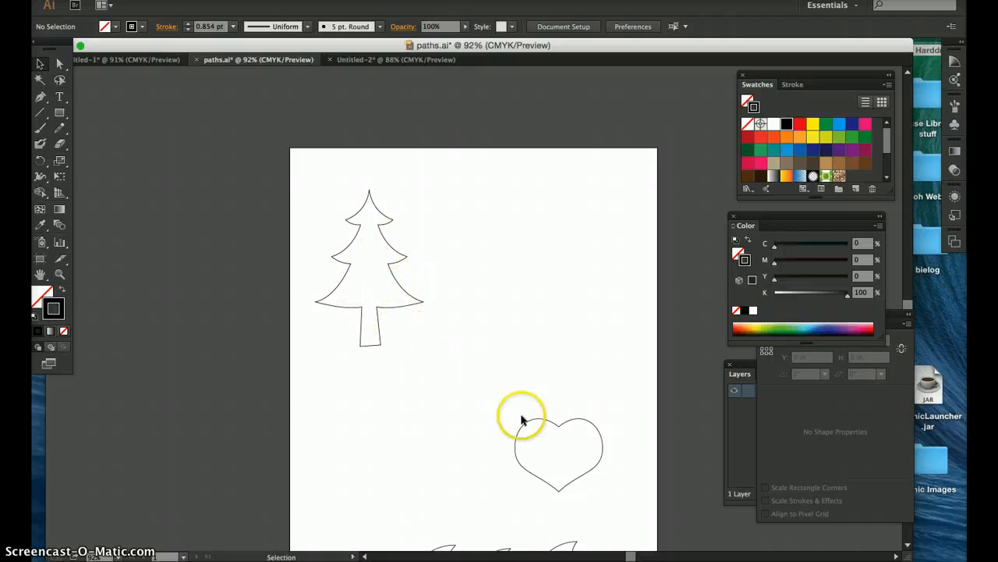
{"action": "left_click_drag", "start_coordinate": [570, 425], "coordinate": [435, 263]}
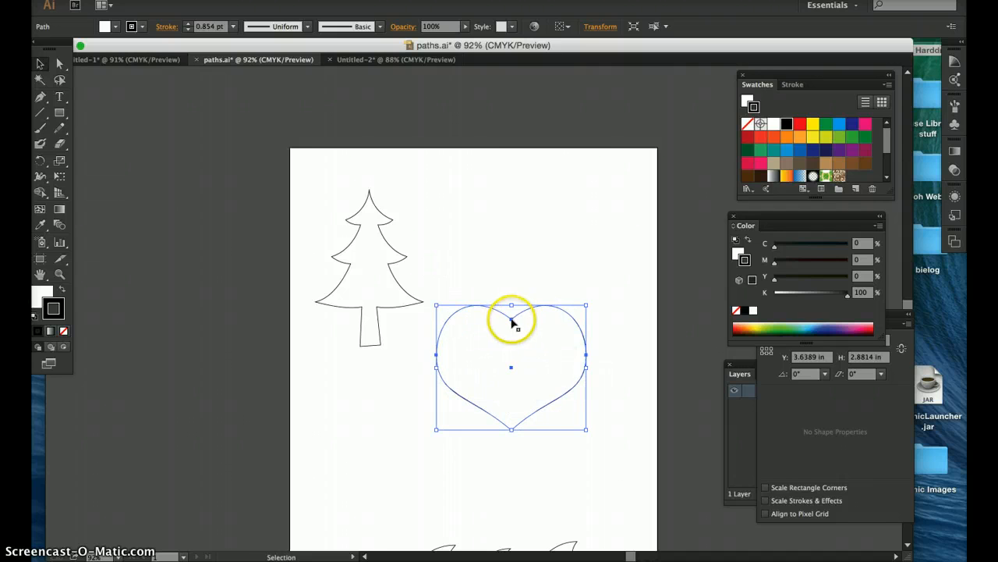
{"action": "left_click_drag", "start_coordinate": [512, 322], "coordinate": [539, 353]}
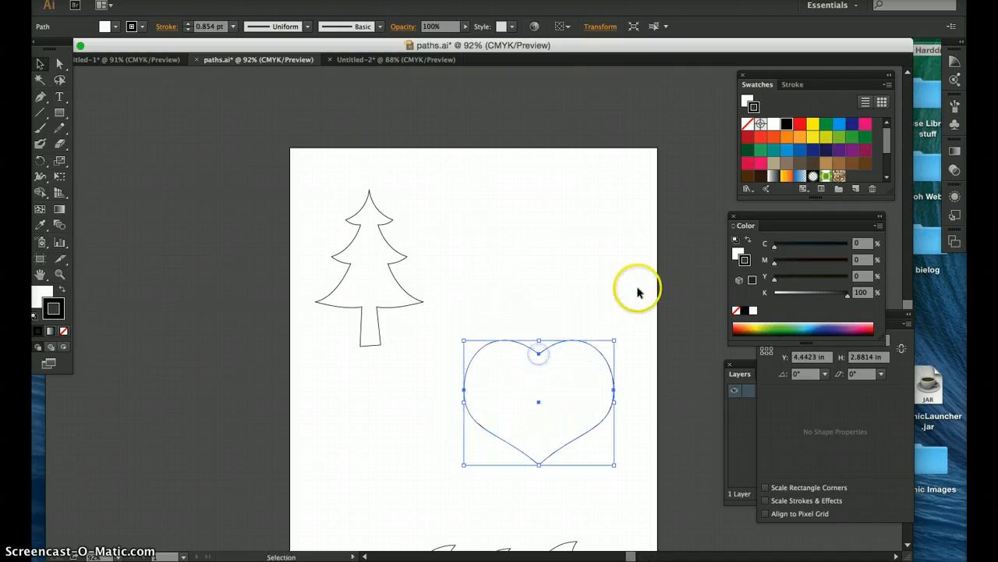
{"action": "left_click", "coordinate": [628, 285]}
{"action": "left_click_drag", "start_coordinate": [400, 254], "coordinate": [380, 226]}
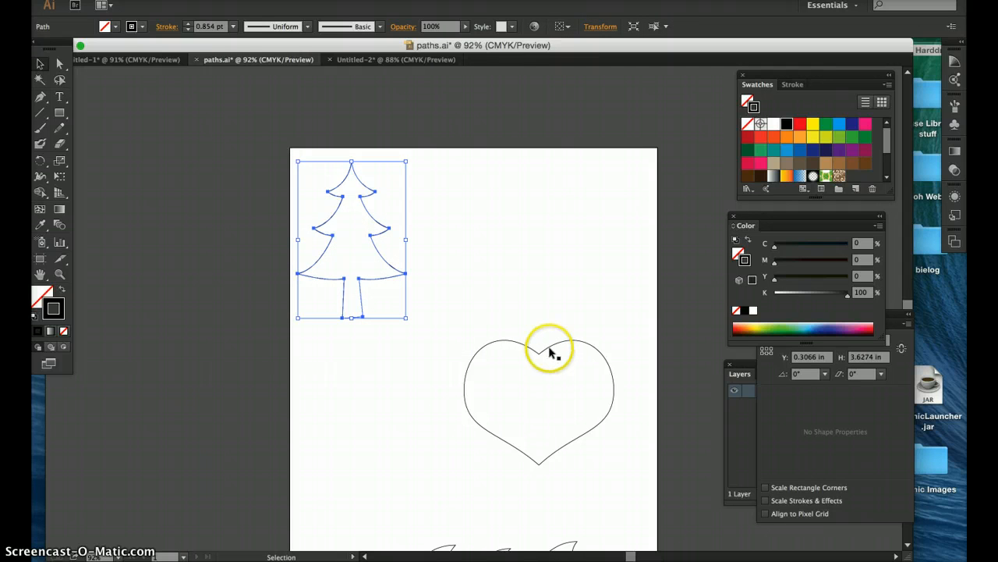
{"action": "left_click", "coordinate": [446, 305]}
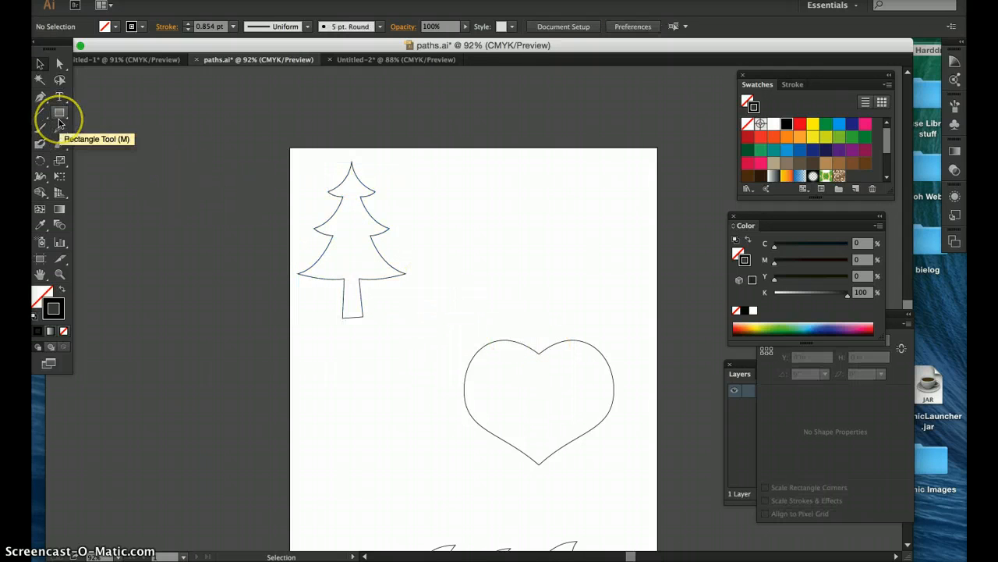
Draw a circle about 2.75 in across, outward from its center, in the empty area above the heart
{"action": "left_click_drag", "start_coordinate": [60, 113], "coordinate": [103, 143]}
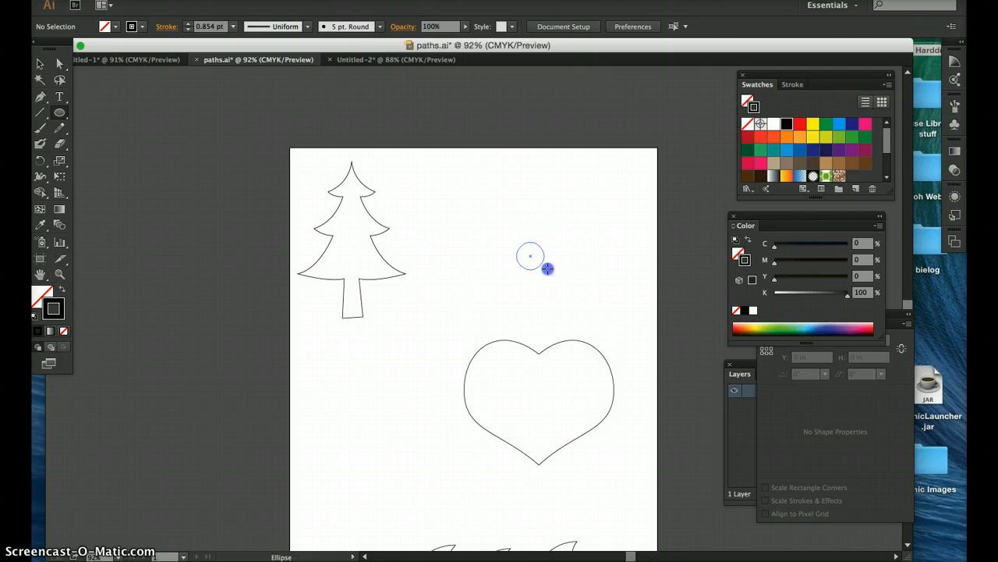
{"action": "left_click_drag", "start_coordinate": [547, 268], "coordinate": [589, 307]}
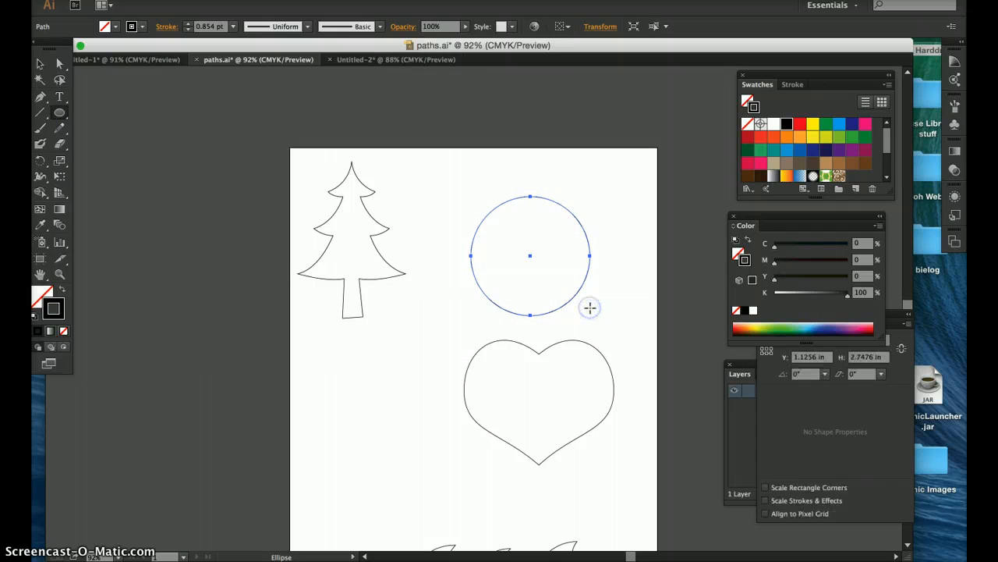
Compare the direction handles at the heart's top notch anchor with those at the circle's top and bottom anchors
{"action": "left_click", "coordinate": [60, 64]}
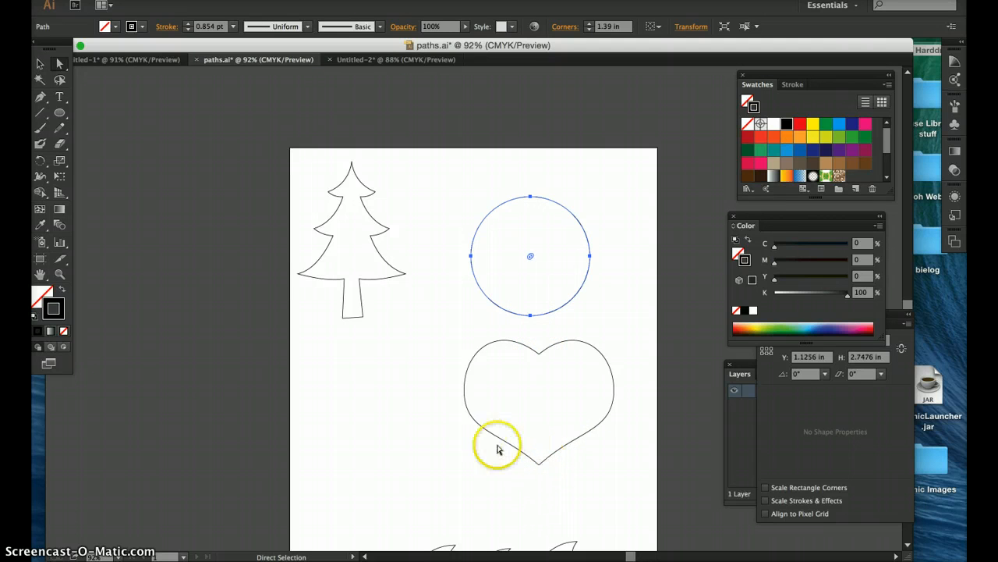
{"action": "left_click", "coordinate": [539, 356]}
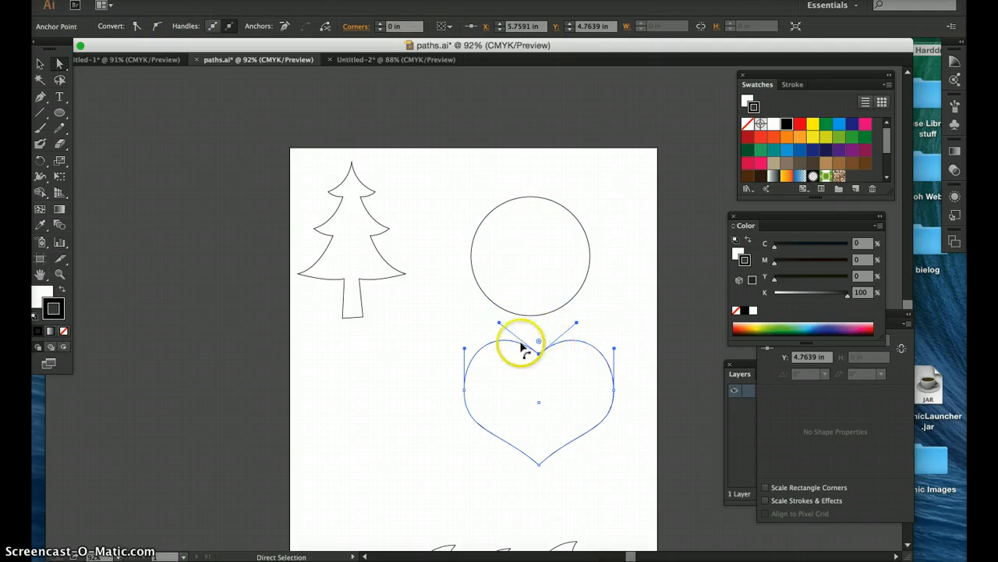
{"action": "left_click", "coordinate": [530, 198]}
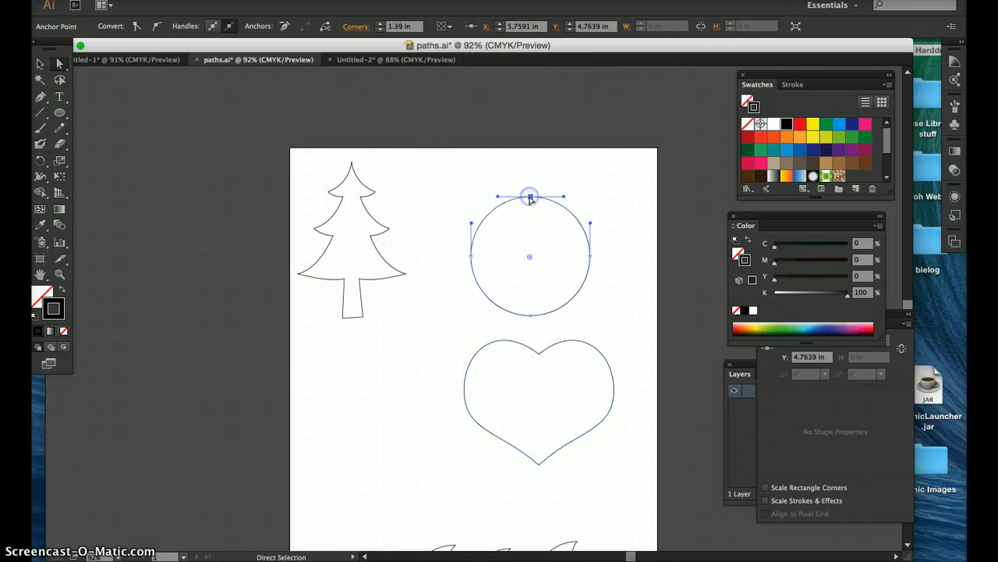
{"action": "left_click", "coordinate": [530, 316]}
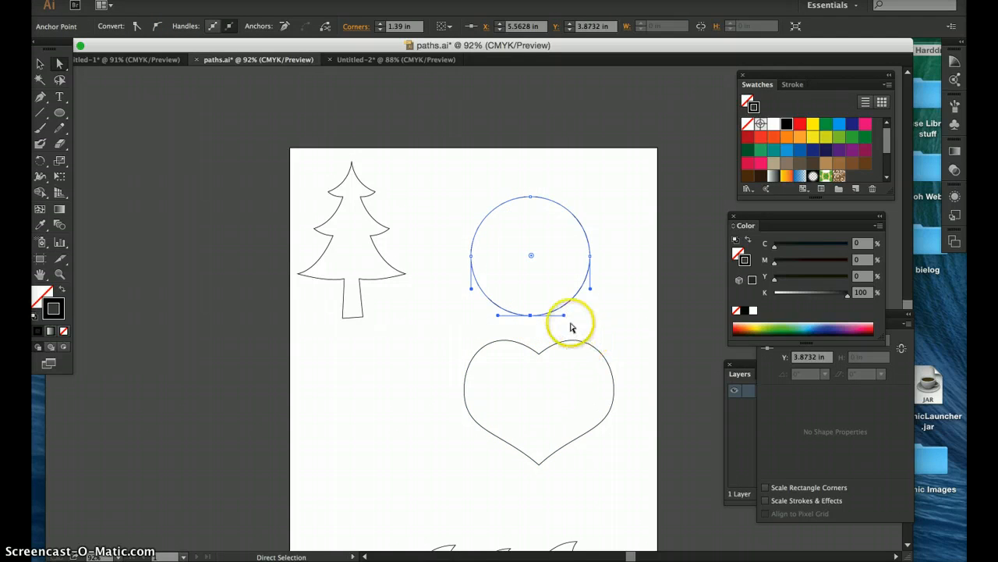
Raise the two handles of the circle's bottom anchor independently to turn its base into a point
{"action": "left_click", "coordinate": [565, 316]}
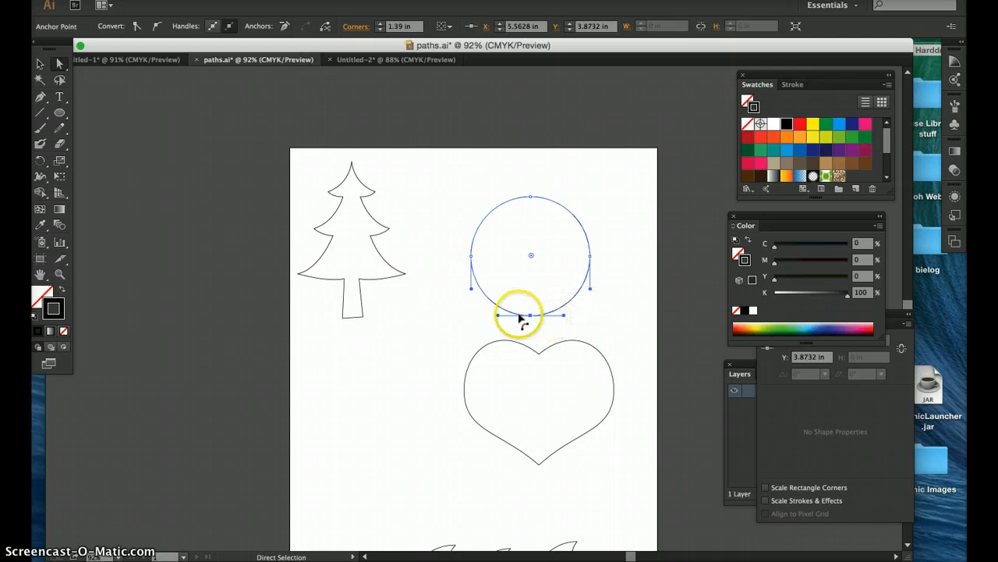
{"action": "left_click", "coordinate": [530, 320]}
{"action": "left_click", "coordinate": [530, 316]}
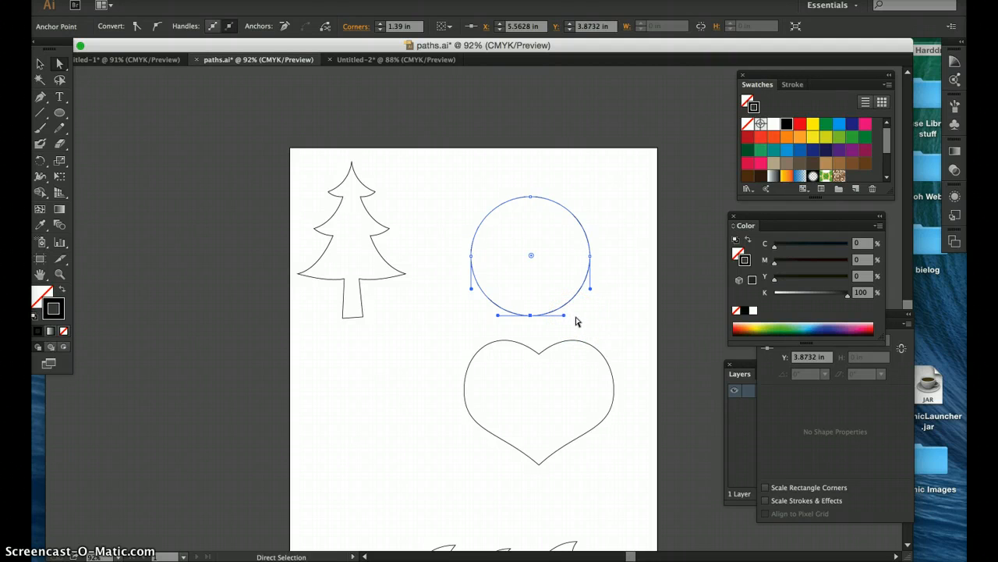
{"action": "left_click_drag", "start_coordinate": [564, 316], "coordinate": [568, 314]}
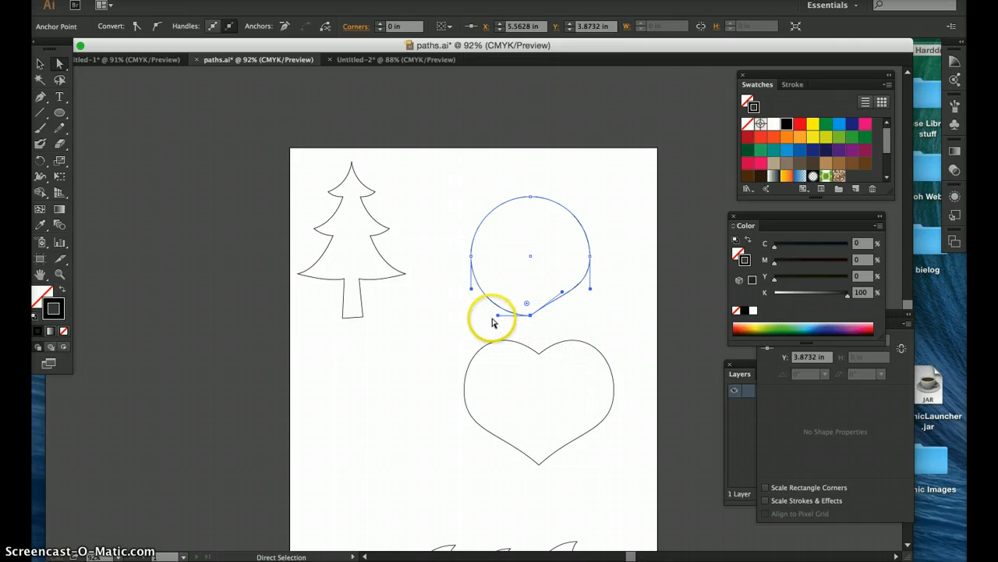
{"action": "left_click_drag", "start_coordinate": [497, 316], "coordinate": [500, 292]}
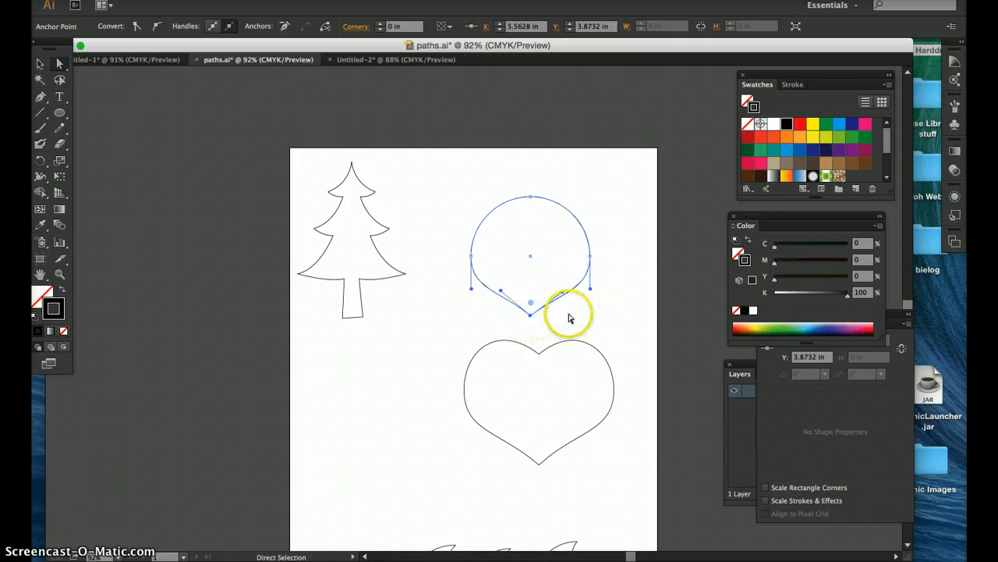
{"action": "left_click", "coordinate": [530, 315]}
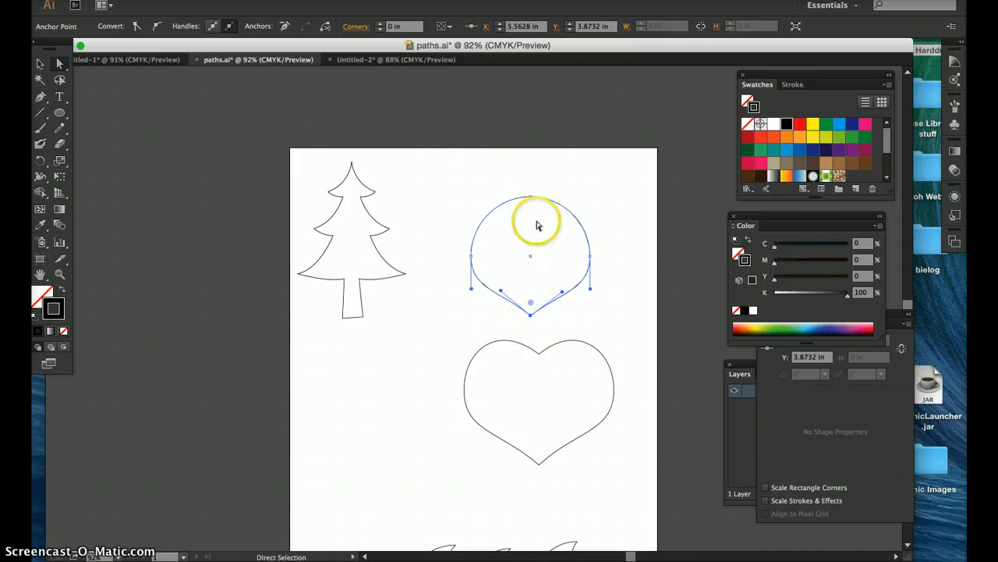
Angle the two handles of the shape's top anchor upward and outward independently to form the heart's two lobes
{"action": "left_click_drag", "start_coordinate": [530, 197], "coordinate": [563, 196]}
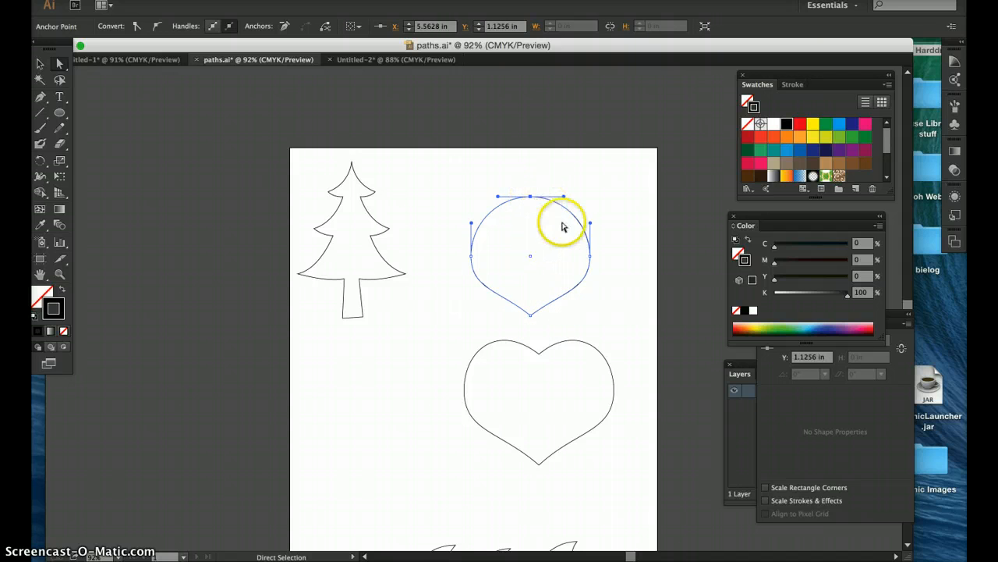
{"action": "key", "text": "alt"}
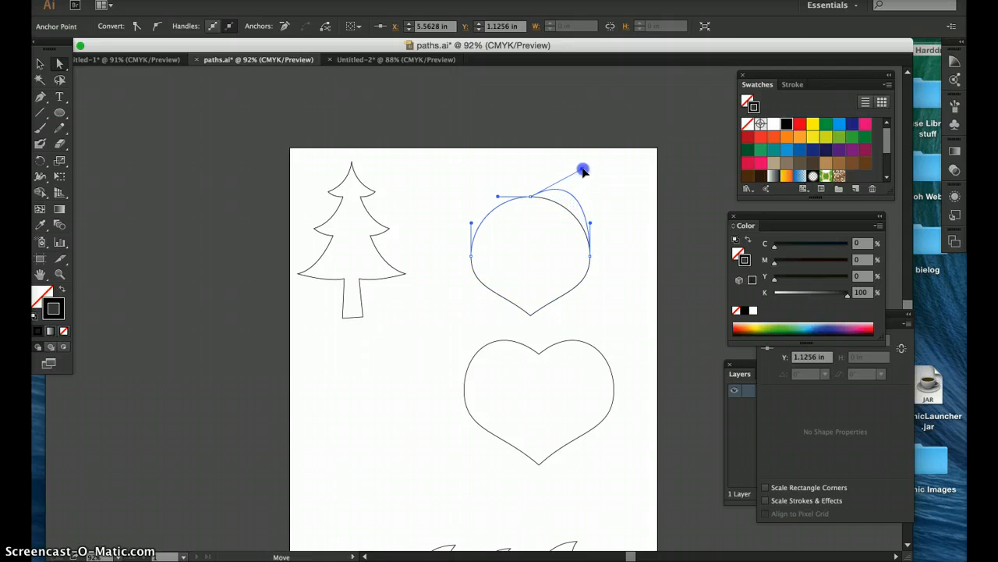
{"action": "left_click_drag", "start_coordinate": [592, 179], "coordinate": [592, 176]}
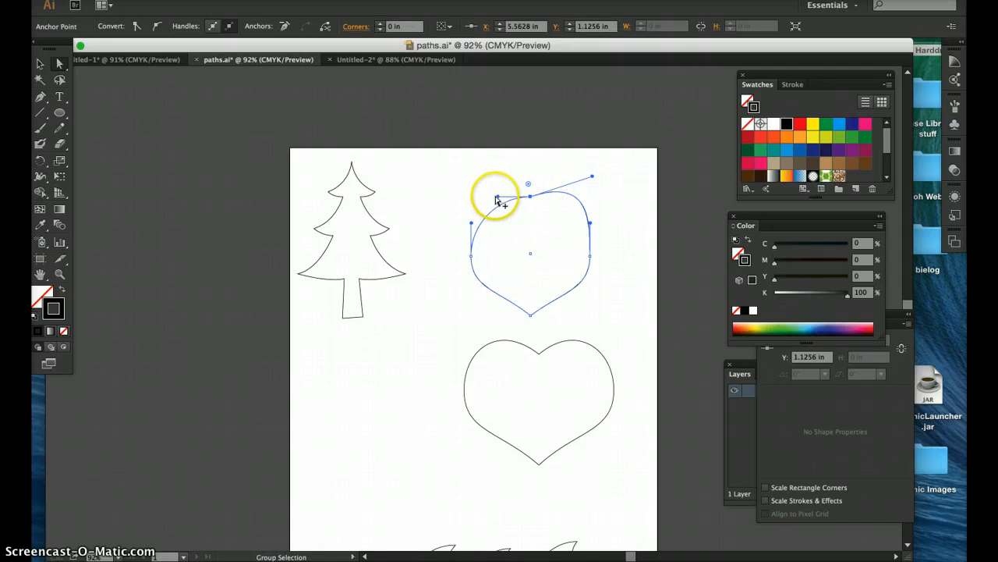
{"action": "left_click_drag", "start_coordinate": [498, 199], "coordinate": [470, 175]}
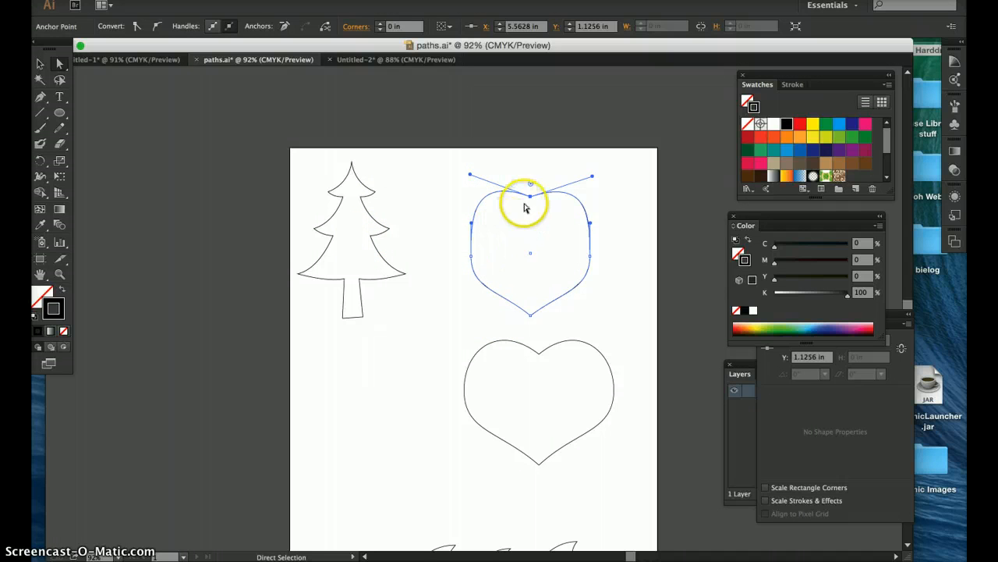
Lower the upper heart's notch anchor to about Y 1.76 in and pull its two handles inward to round the lobes
{"action": "left_click_drag", "start_coordinate": [531, 199], "coordinate": [532, 213]}
{"action": "left_click_drag", "start_coordinate": [592, 191], "coordinate": [577, 193]}
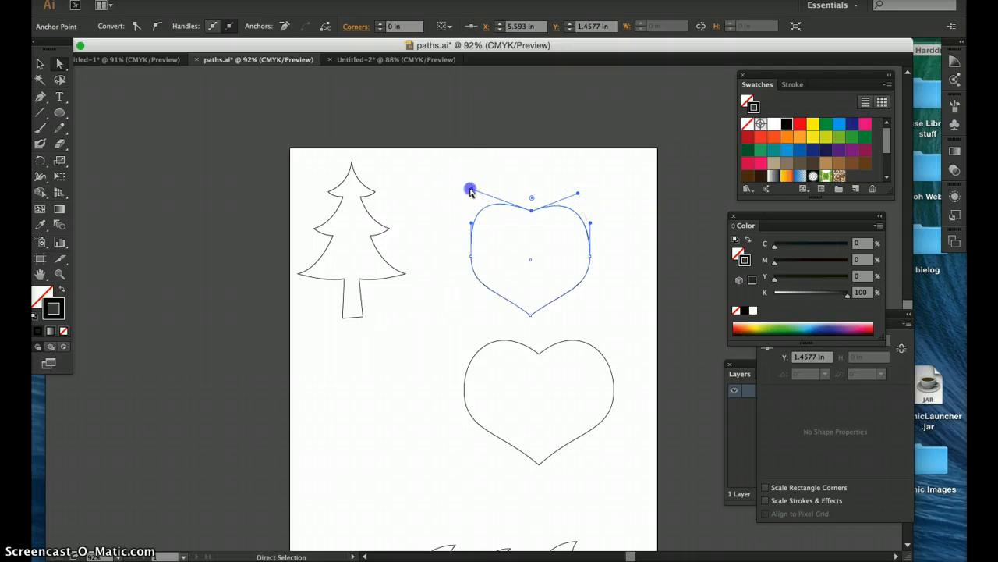
{"action": "left_click_drag", "start_coordinate": [531, 212], "coordinate": [568, 195]}
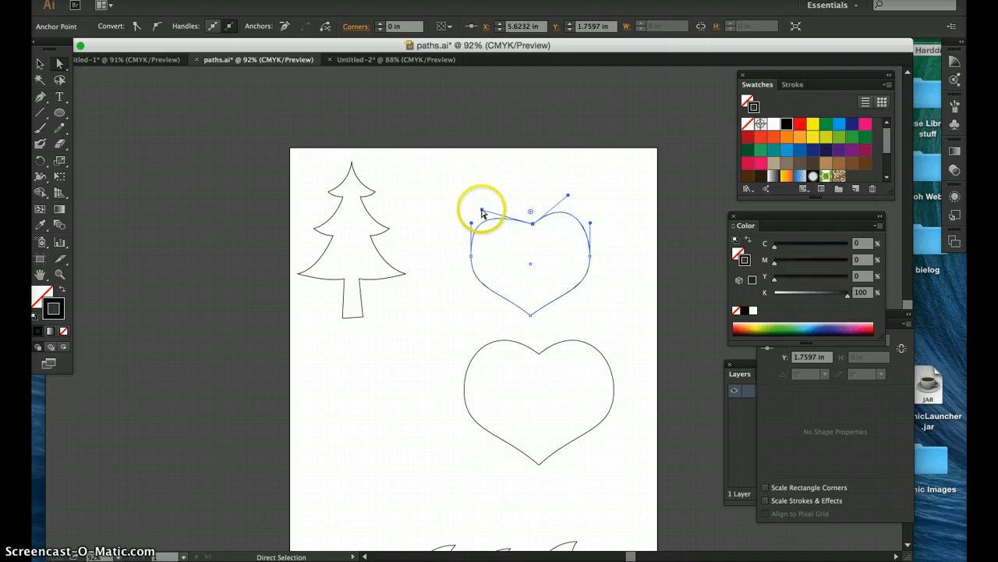
{"action": "left_click_drag", "start_coordinate": [494, 202], "coordinate": [494, 202]}
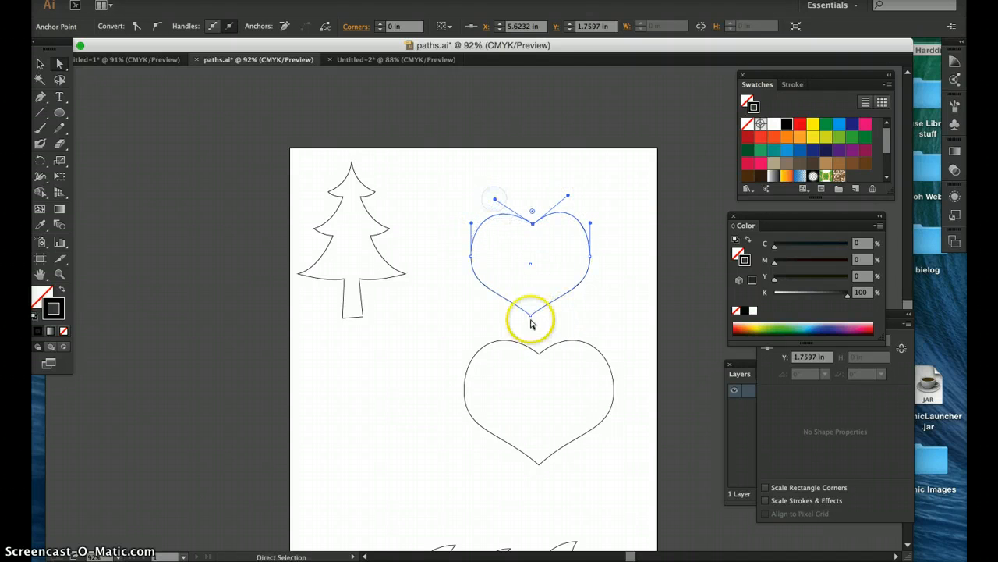
Lower the upper heart's bottom point to about Y 4.10 in and nudge its notch anchor to even out the outline
{"action": "left_click", "coordinate": [532, 320]}
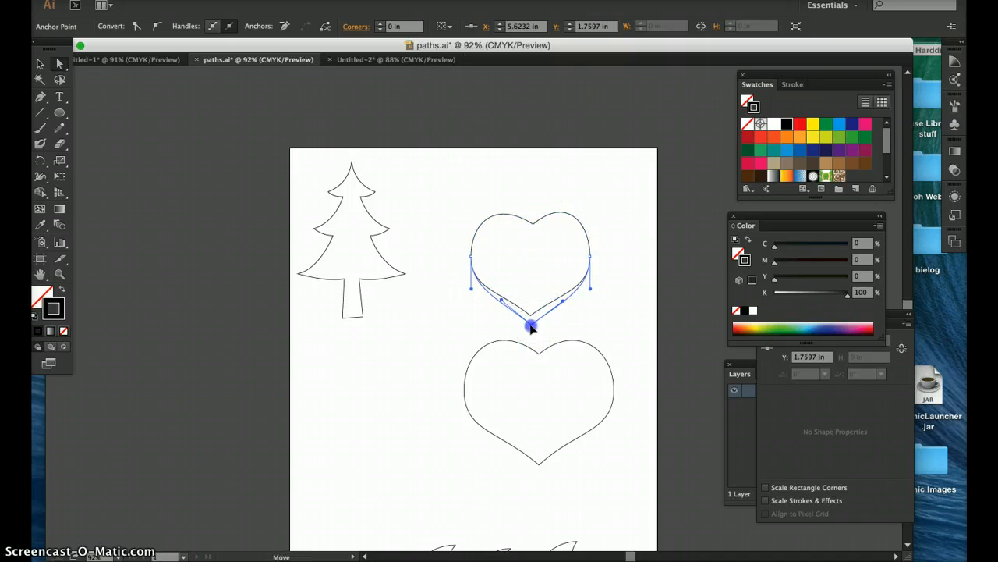
{"action": "left_click_drag", "start_coordinate": [534, 328], "coordinate": [533, 325]}
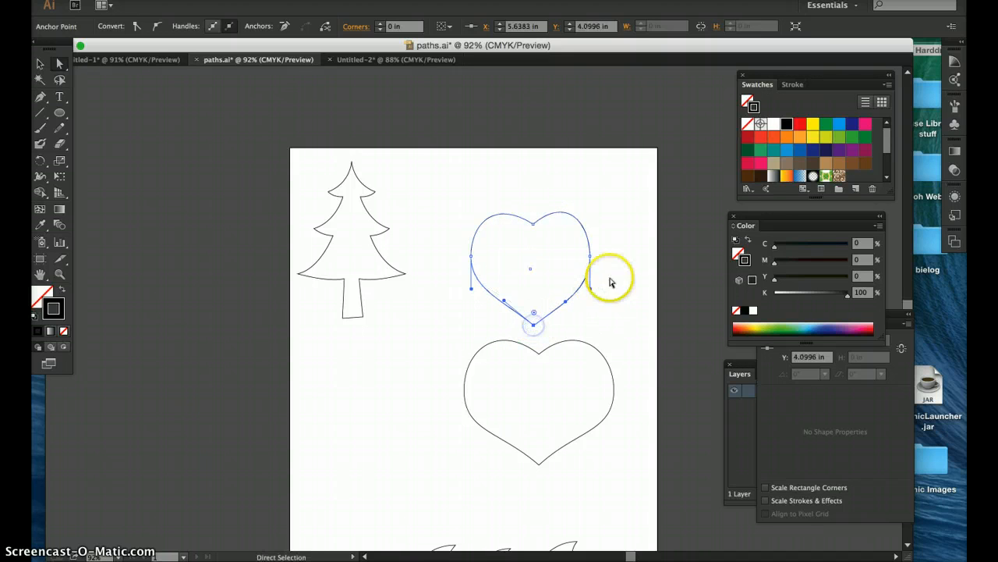
{"action": "left_click", "coordinate": [531, 225]}
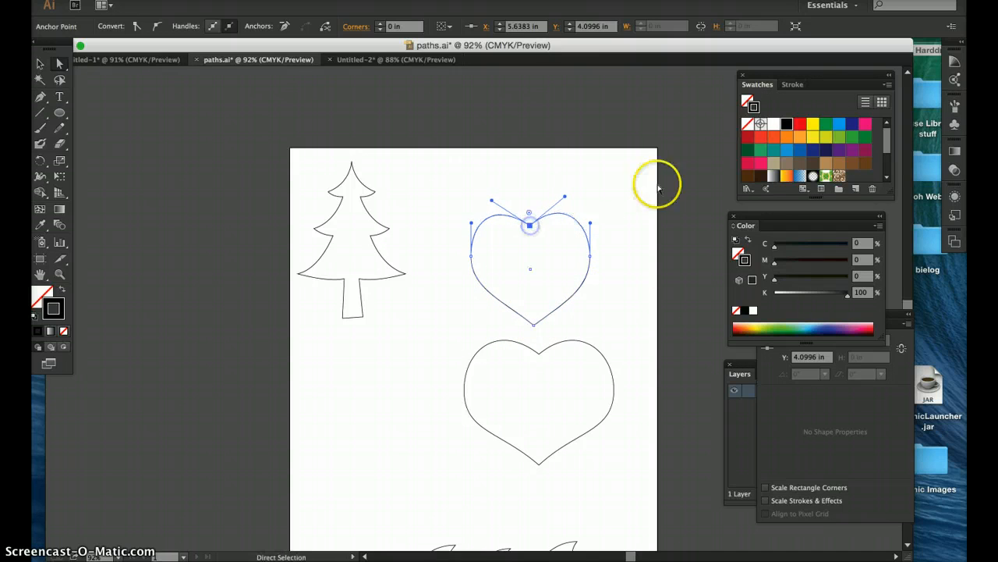
{"action": "left_click", "coordinate": [614, 203]}
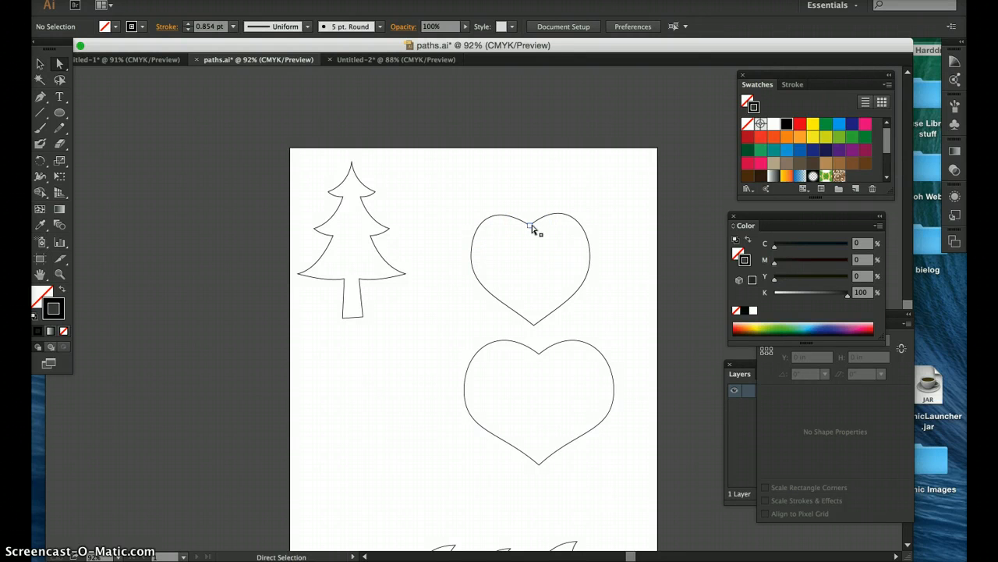
Delete both hearts and the pine tree from the artboard
{"action": "left_click", "coordinate": [41, 63]}
{"action": "left_click_drag", "start_coordinate": [448, 187], "coordinate": [613, 454]}
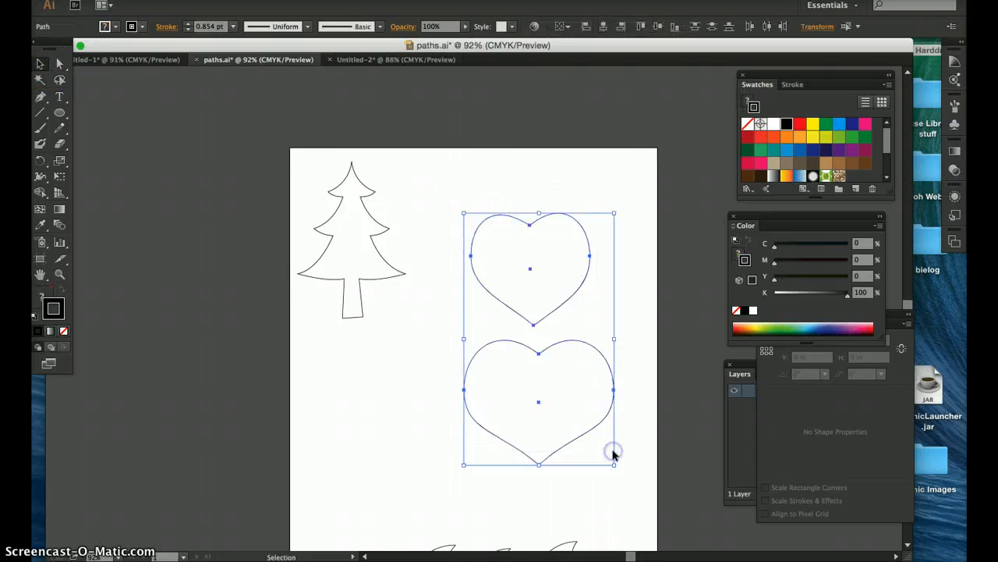
{"action": "key", "text": "Delete"}
{"action": "left_click_drag", "start_coordinate": [430, 320], "coordinate": [327, 218]}
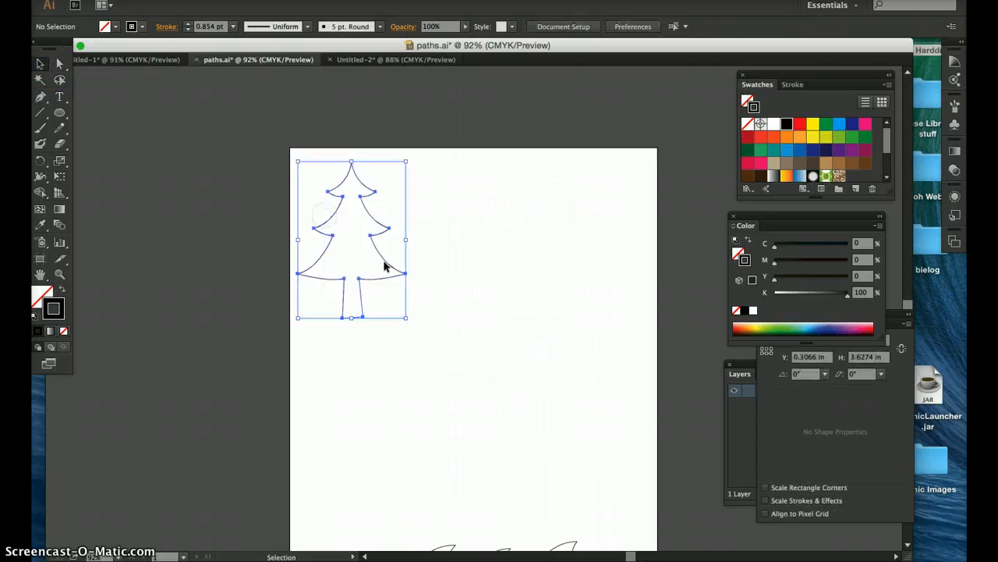
{"action": "key", "text": "Delete"}
{"action": "left_click", "coordinate": [456, 375]}
{"action": "scroll", "coordinate": [457, 375], "scroll_direction": "down", "scroll_amount": 1}
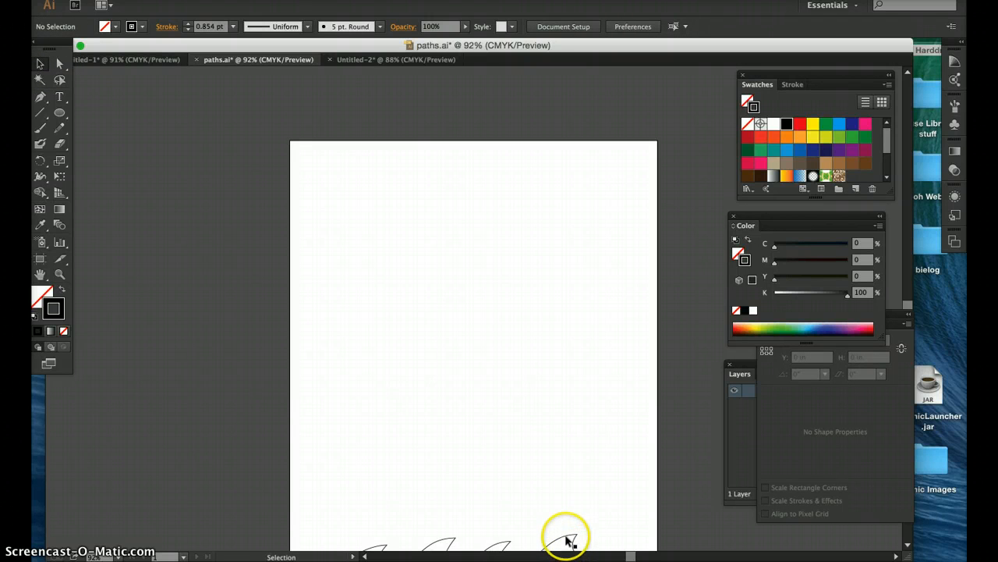
Move the existing four-crest wave path straight up to about Y 5.54 in on the artboard
{"action": "left_click_drag", "start_coordinate": [568, 538], "coordinate": [569, 365]}
{"action": "left_click", "coordinate": [550, 296]}
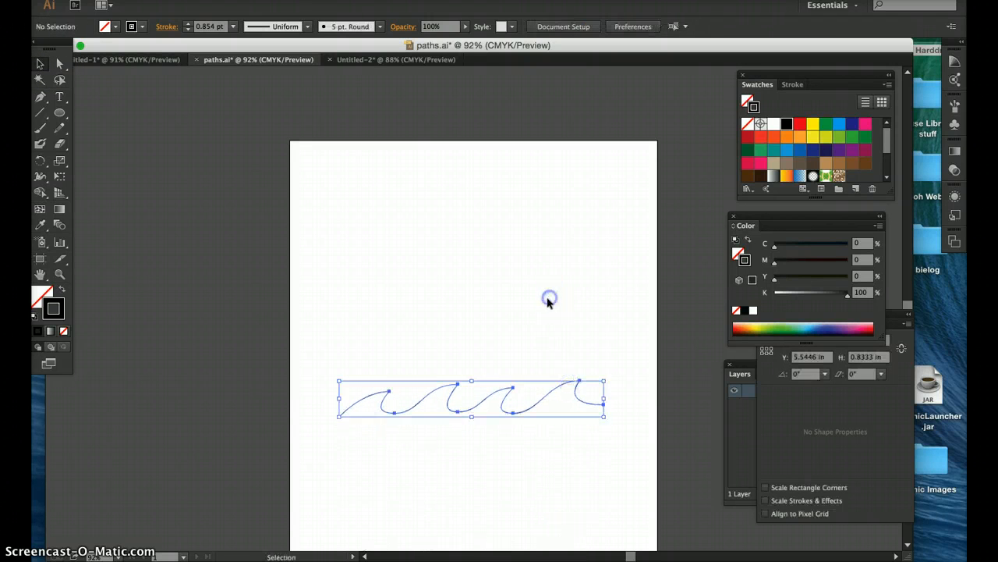
{"action": "left_click", "coordinate": [507, 399]}
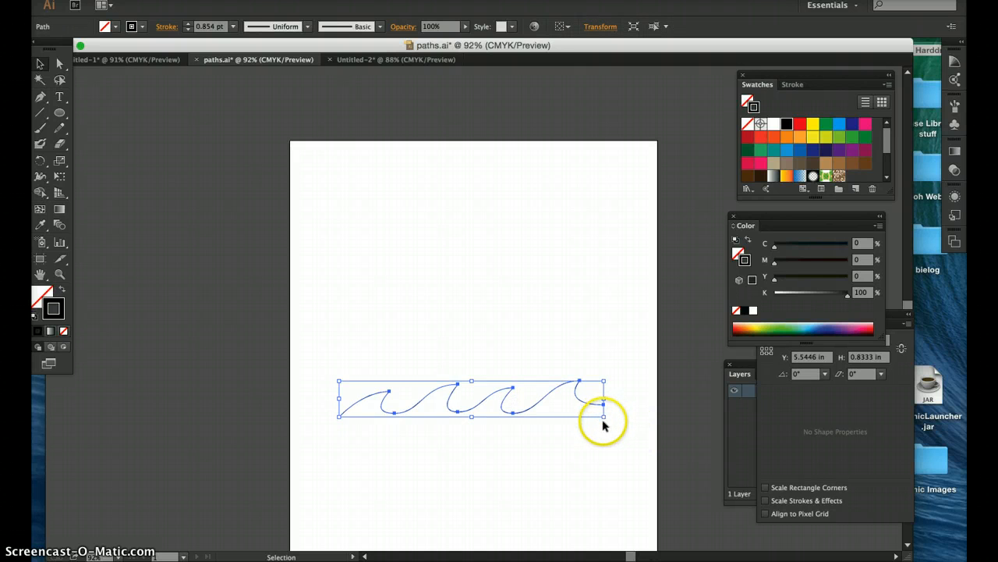
{"action": "left_click", "coordinate": [499, 328]}
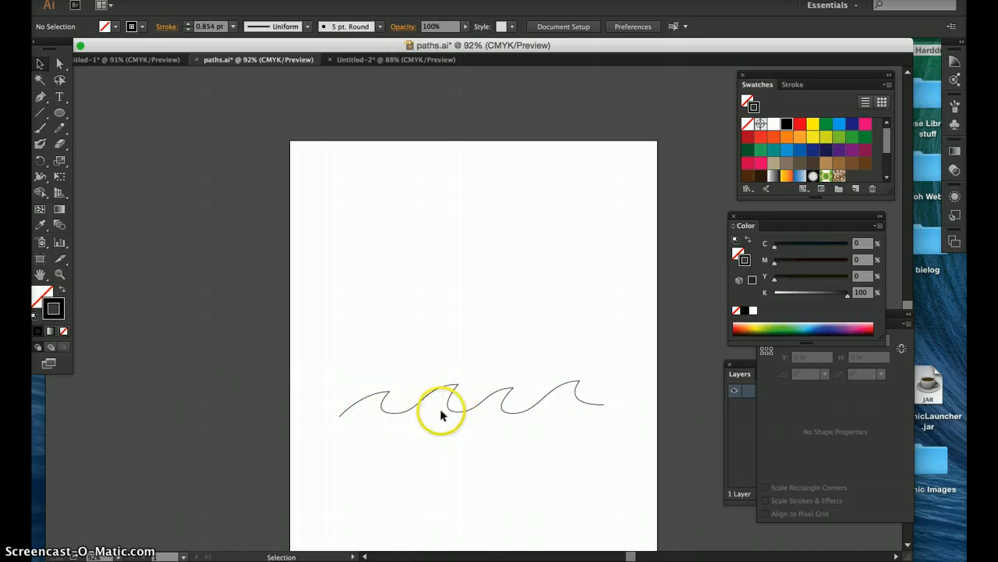
Start a wave path above the example with the Pen tool: a curved rise, a corner crest at about X 2.56, Y 1.26 in, and a smooth trough
{"action": "key", "text": "p"}
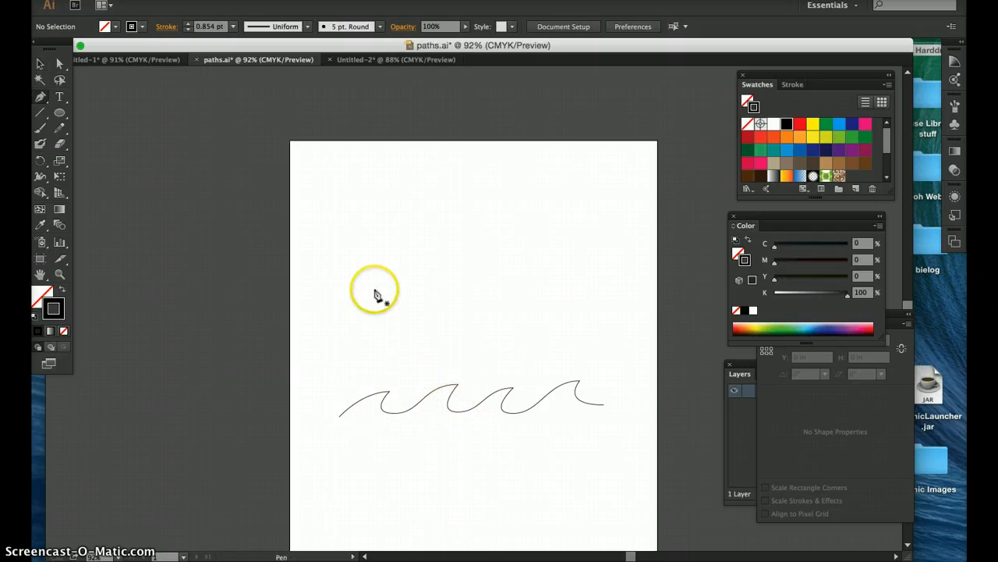
{"action": "left_click", "coordinate": [318, 247]}
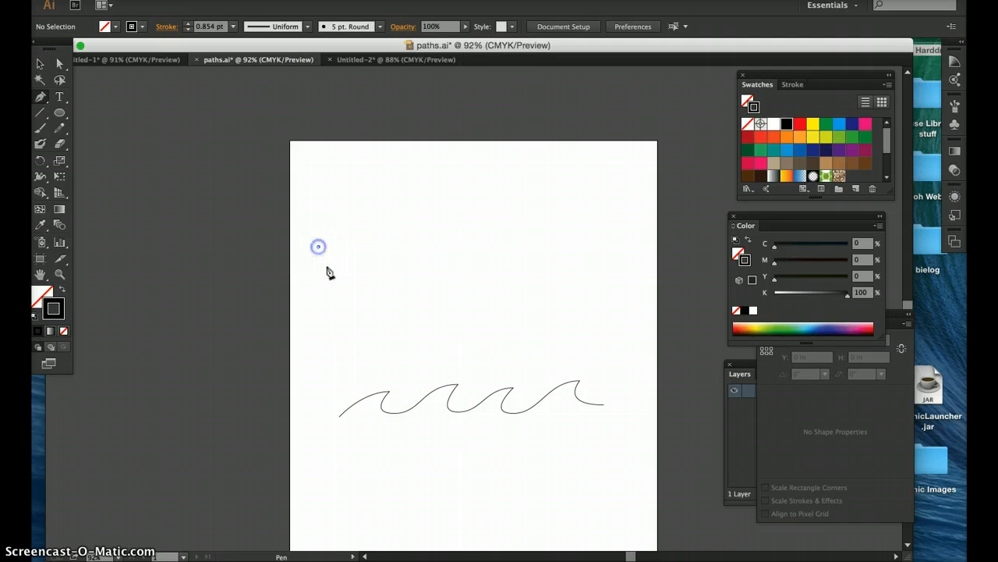
{"action": "left_click", "coordinate": [401, 198]}
{"action": "left_click_drag", "start_coordinate": [401, 198], "coordinate": [449, 199]}
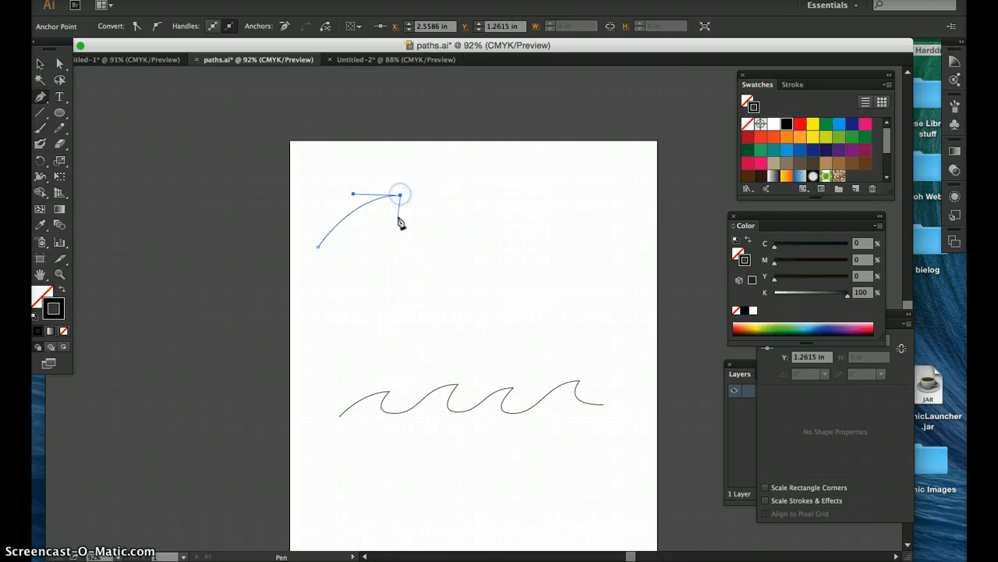
{"action": "mouse_move", "coordinate": [399, 223]}
{"action": "left_mouse_down"}
{"action": "mouse_move", "coordinate": [383, 250]}
{"action": "mouse_move", "coordinate": [401, 194]}
{"action": "mouse_move", "coordinate": [409, 253]}
{"action": "mouse_move", "coordinate": [472, 223]}
{"action": "mouse_move", "coordinate": [397, 206]}
{"action": "mouse_move", "coordinate": [408, 241]}
{"action": "mouse_move", "coordinate": [465, 248]}
{"action": "mouse_move", "coordinate": [404, 249]}
{"action": "mouse_move", "coordinate": [403, 223]}
{"action": "mouse_move", "coordinate": [396, 246]}
{"action": "mouse_move", "coordinate": [392, 217]}
{"action": "left_mouse_up"}
{"action": "left_click_drag", "start_coordinate": [402, 183], "coordinate": [428, 234]}
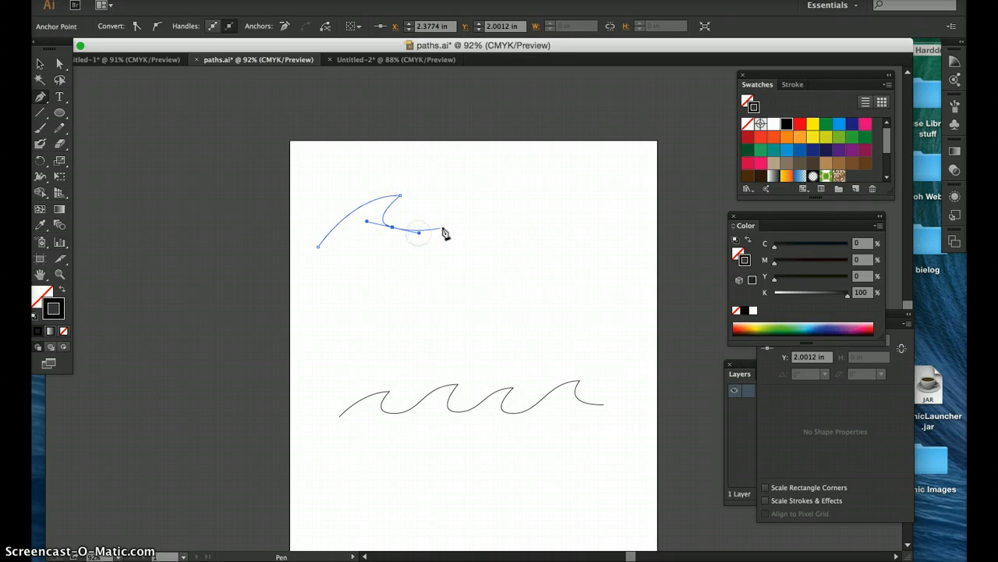
Add a second, higher wave with a corner crest at about X 5.17, Y 0.76 in and a smooth trough below it
{"action": "left_click_drag", "start_coordinate": [514, 173], "coordinate": [569, 178]}
{"action": "left_click", "coordinate": [516, 174]}
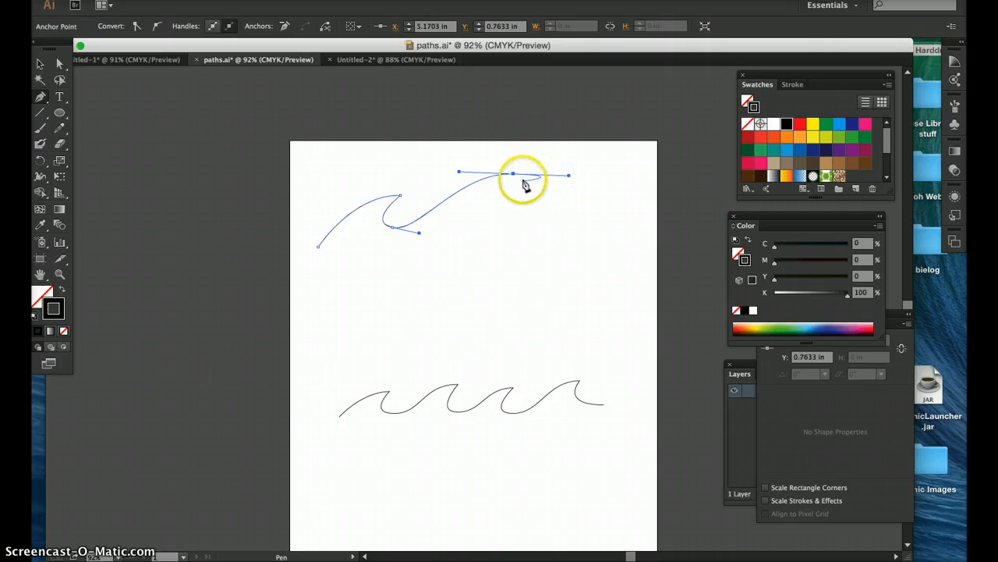
{"action": "left_click", "coordinate": [514, 175]}
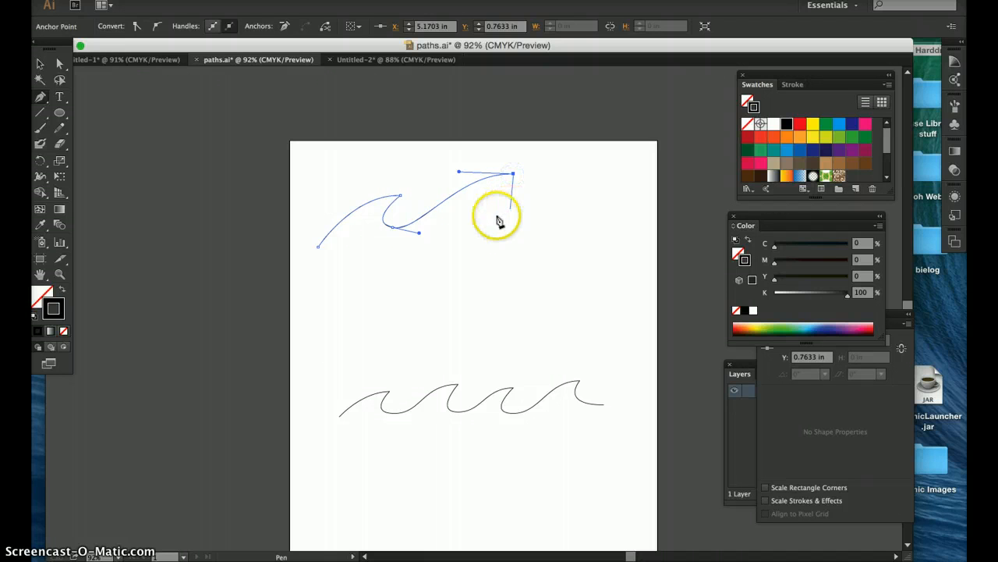
{"action": "left_click_drag", "start_coordinate": [487, 215], "coordinate": [509, 224]}
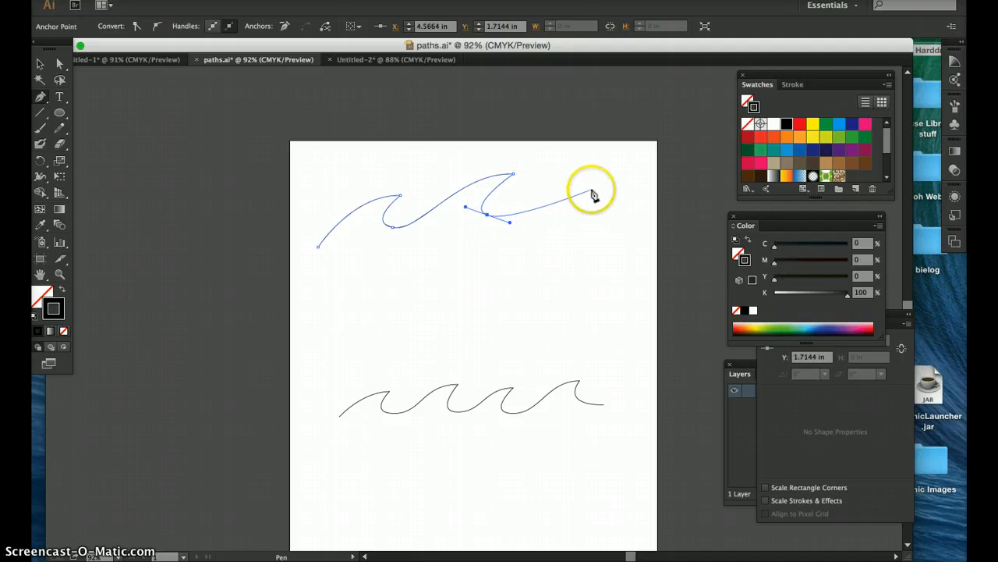
Add a third wave with a corner crest and trough, end the path at about X 8.02, Y 1.59 in, and deselect it
{"action": "left_click_drag", "start_coordinate": [594, 183], "coordinate": [646, 195]}
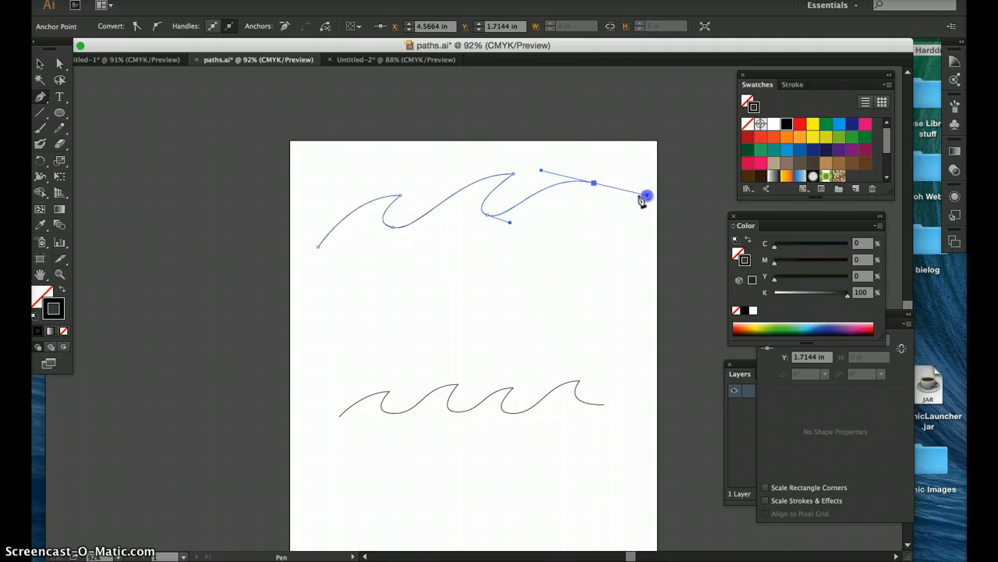
{"action": "left_click", "coordinate": [593, 184]}
{"action": "left_click_drag", "start_coordinate": [573, 206], "coordinate": [585, 217]}
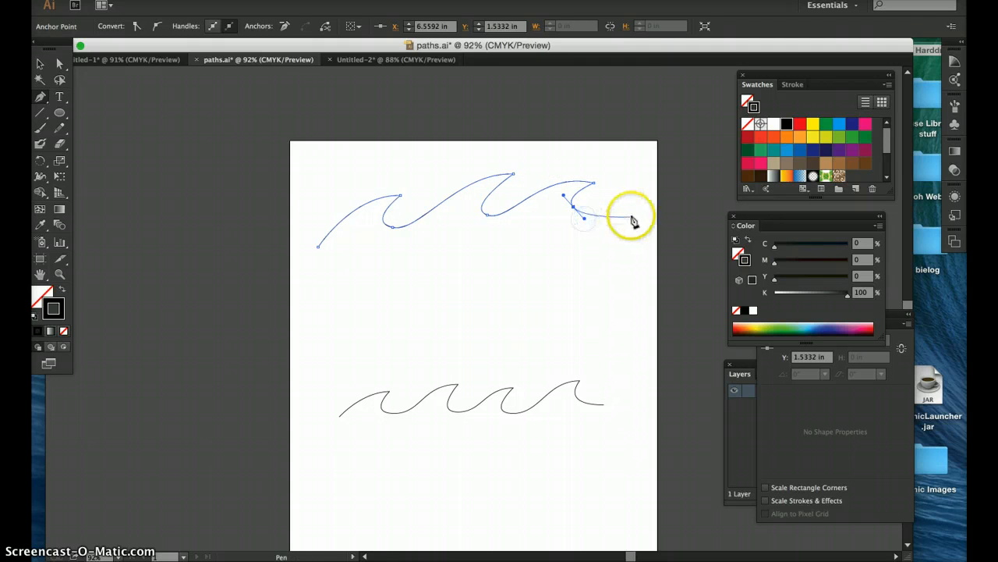
{"action": "left_click", "coordinate": [637, 210]}
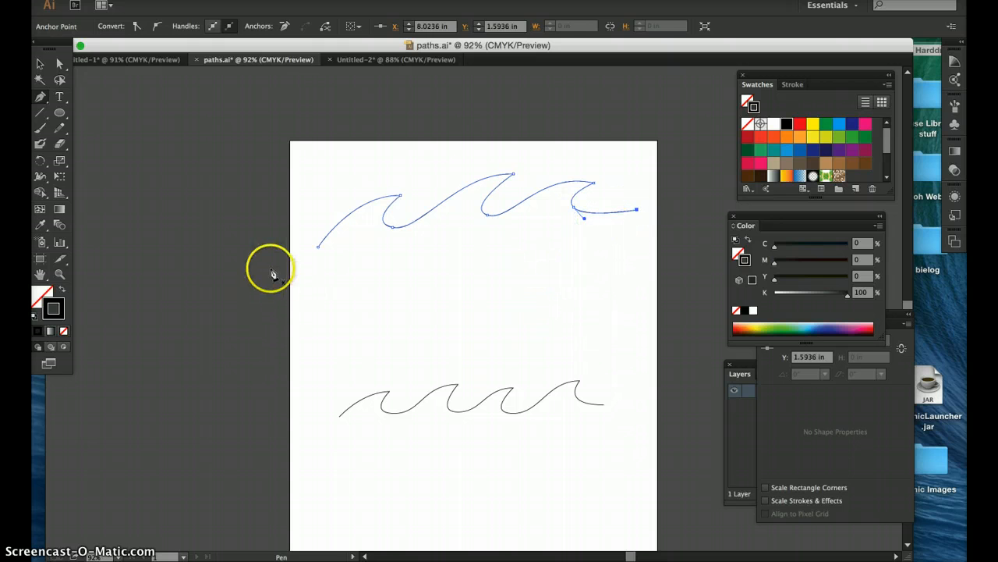
{"action": "left_click", "coordinate": [39, 65]}
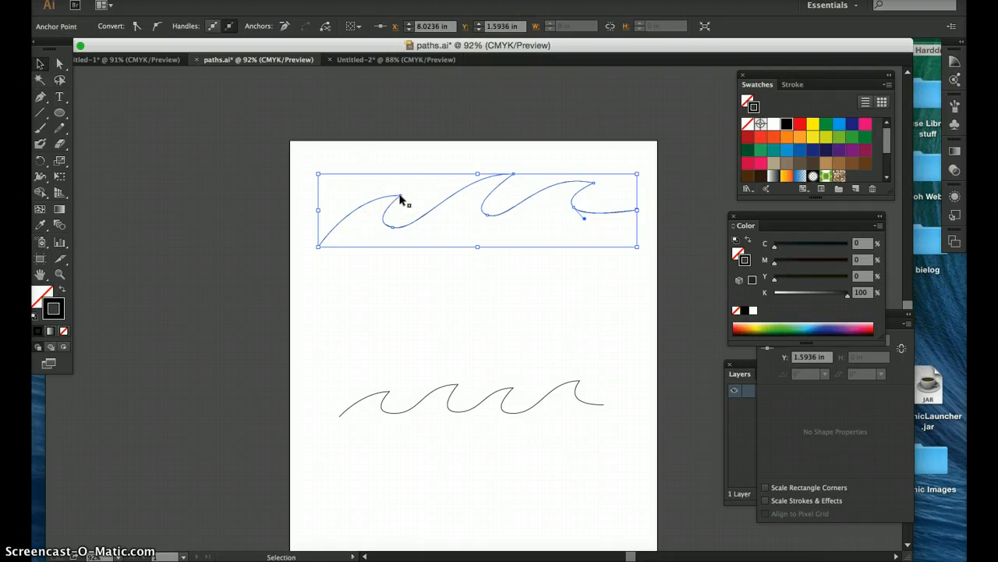
{"action": "left_click_drag", "start_coordinate": [394, 224], "coordinate": [506, 185]}
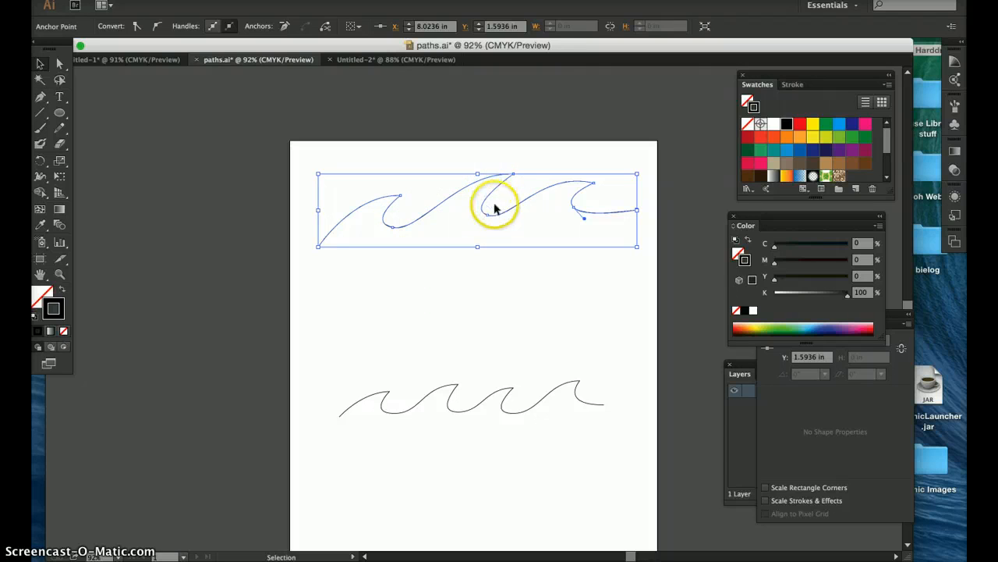
{"action": "left_click", "coordinate": [496, 290]}
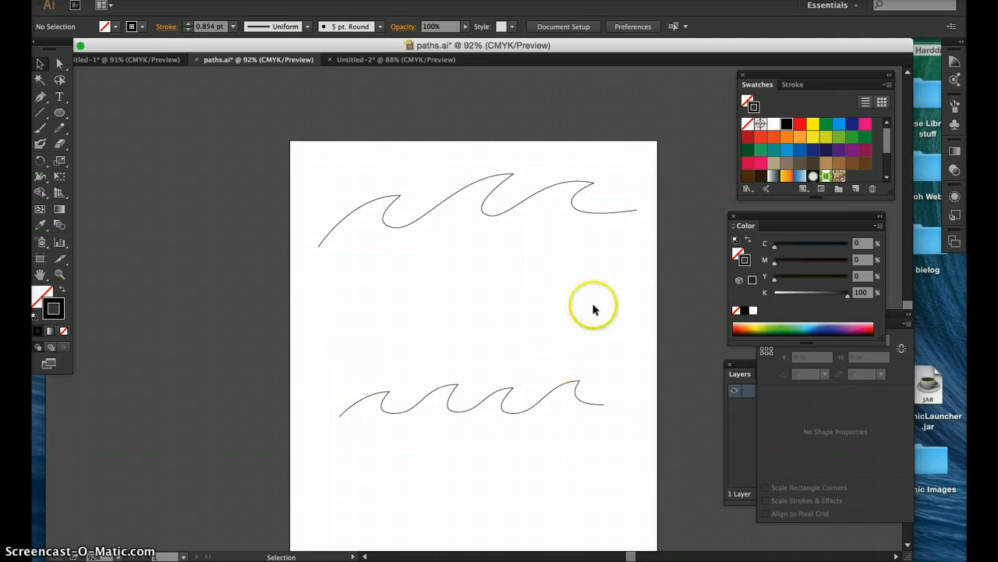
Delete both wave paths to clear the artboard
{"action": "key", "text": "space"}
{"action": "left_click_drag", "start_coordinate": [437, 361], "coordinate": [432, 297]}
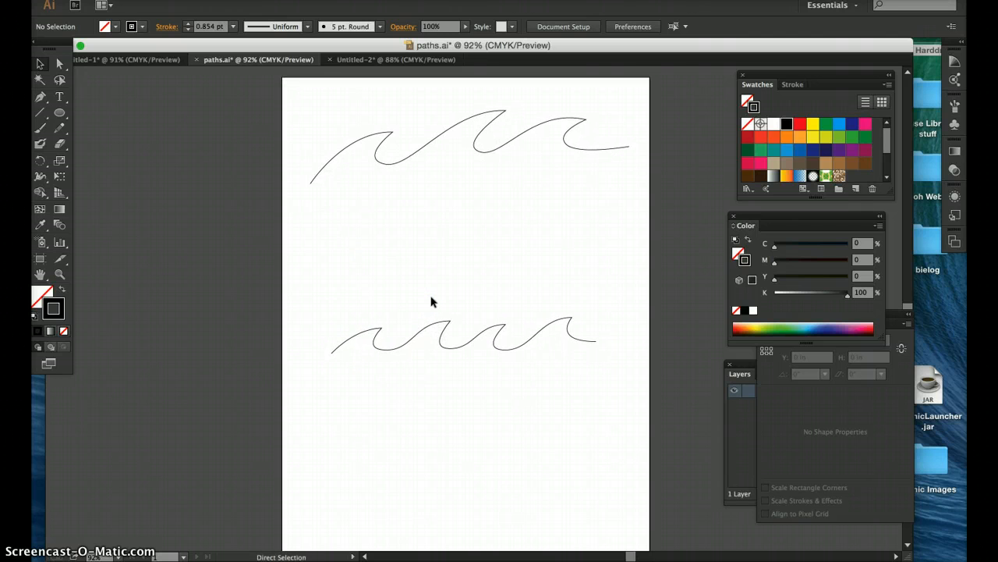
{"action": "key", "text": "ctrl+a"}
{"action": "key", "text": "Delete"}
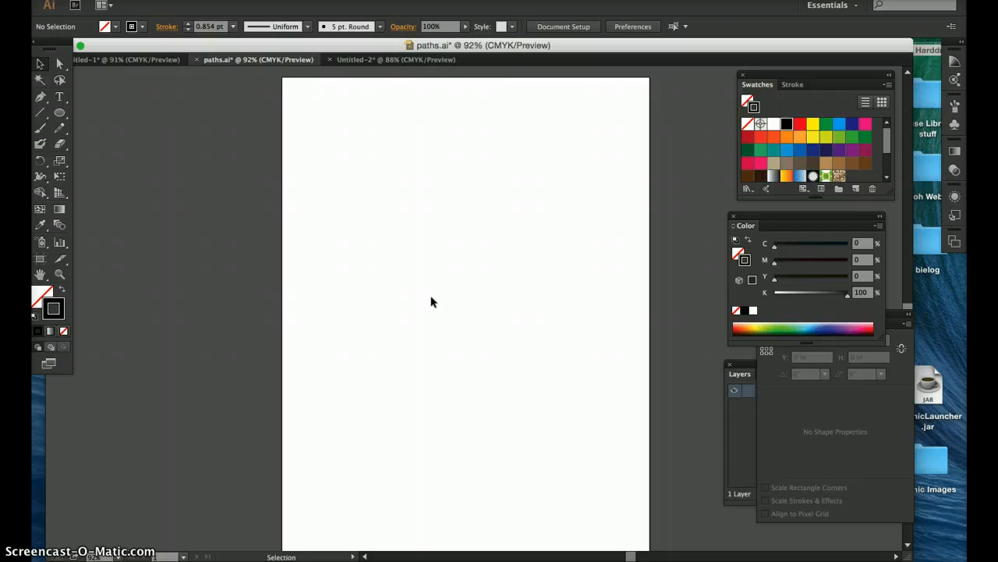